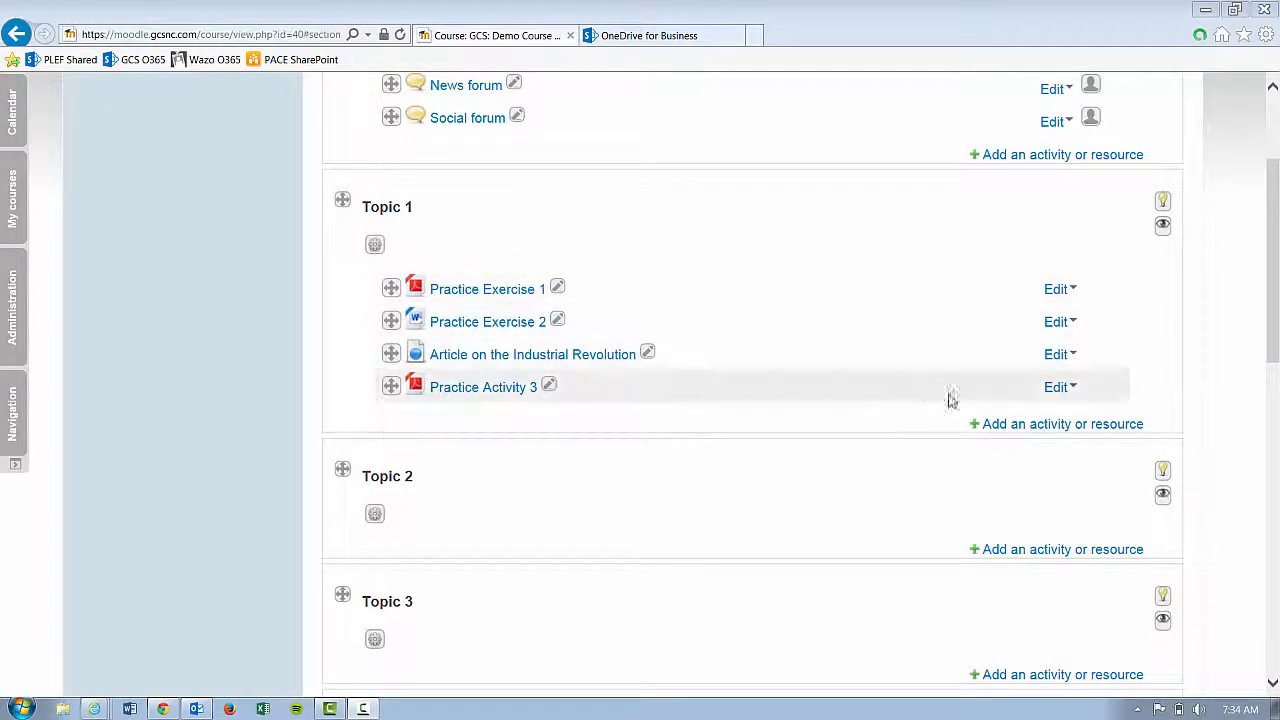
Add a new Assignment activity to Topic 1 of the course.
click(1010, 425)
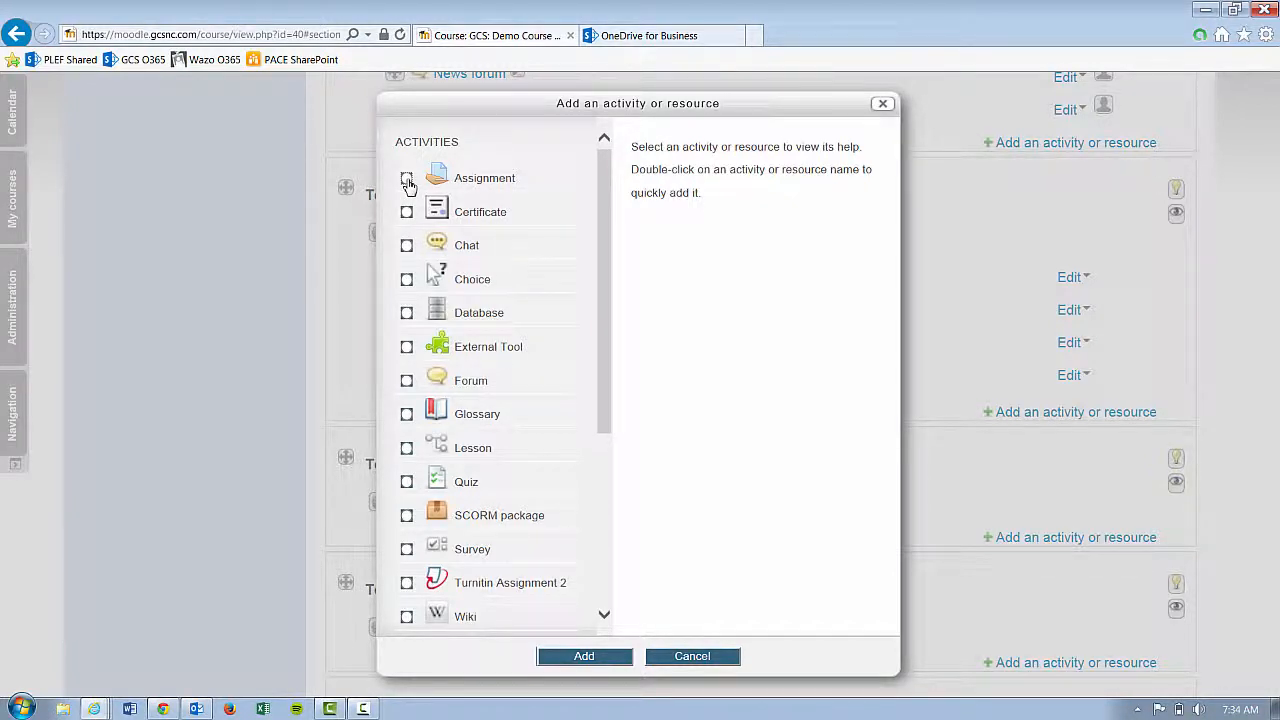
click(407, 178)
click(581, 655)
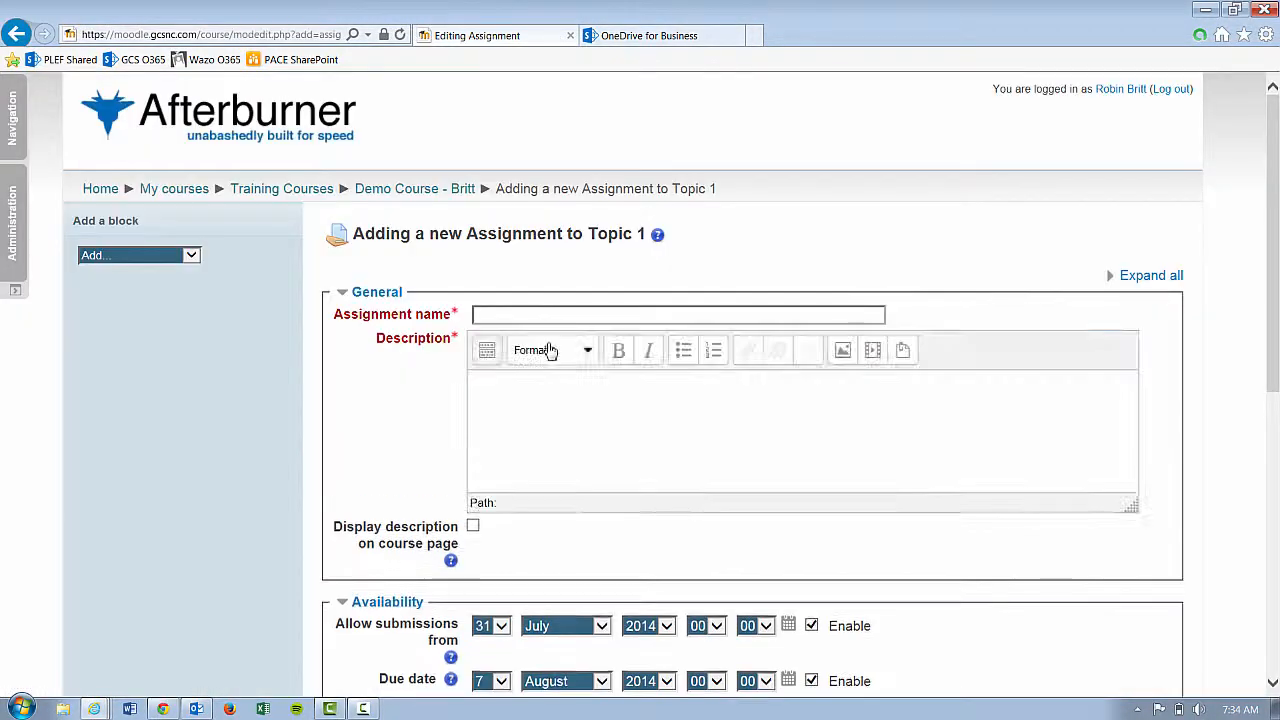
Name the assignment "Industry Essay".
click(513, 320)
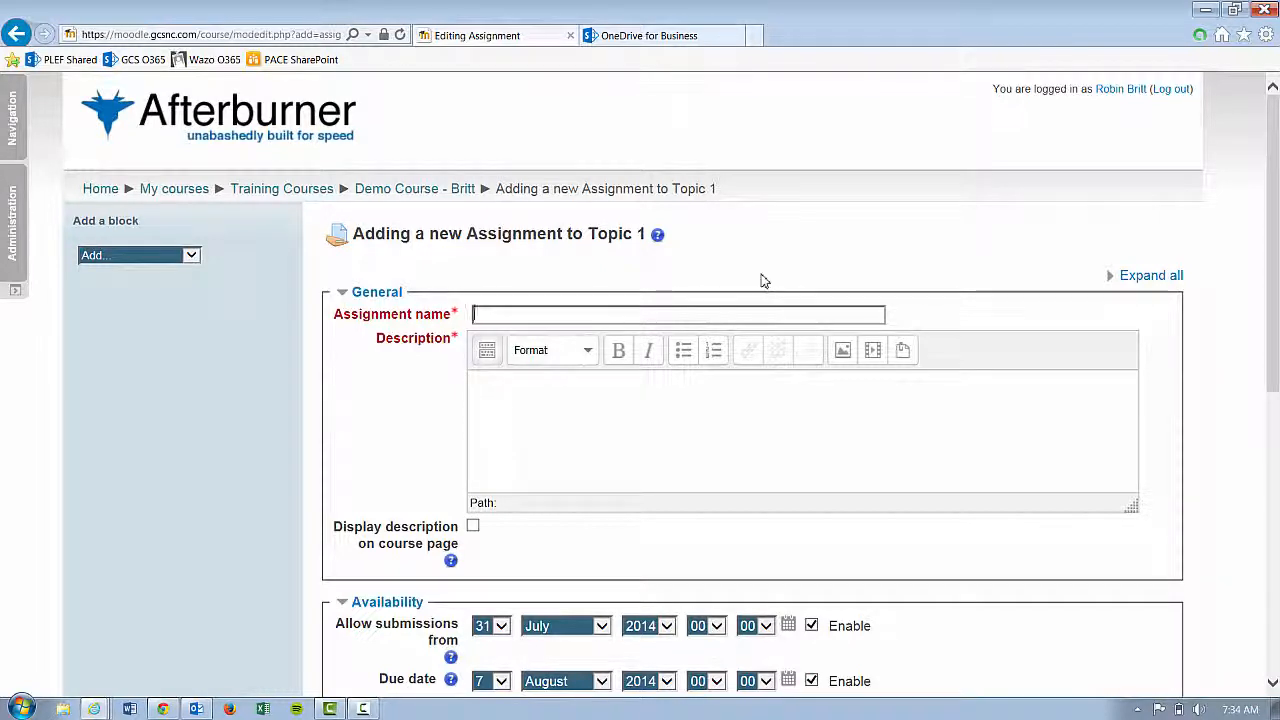
text(Industry Es)
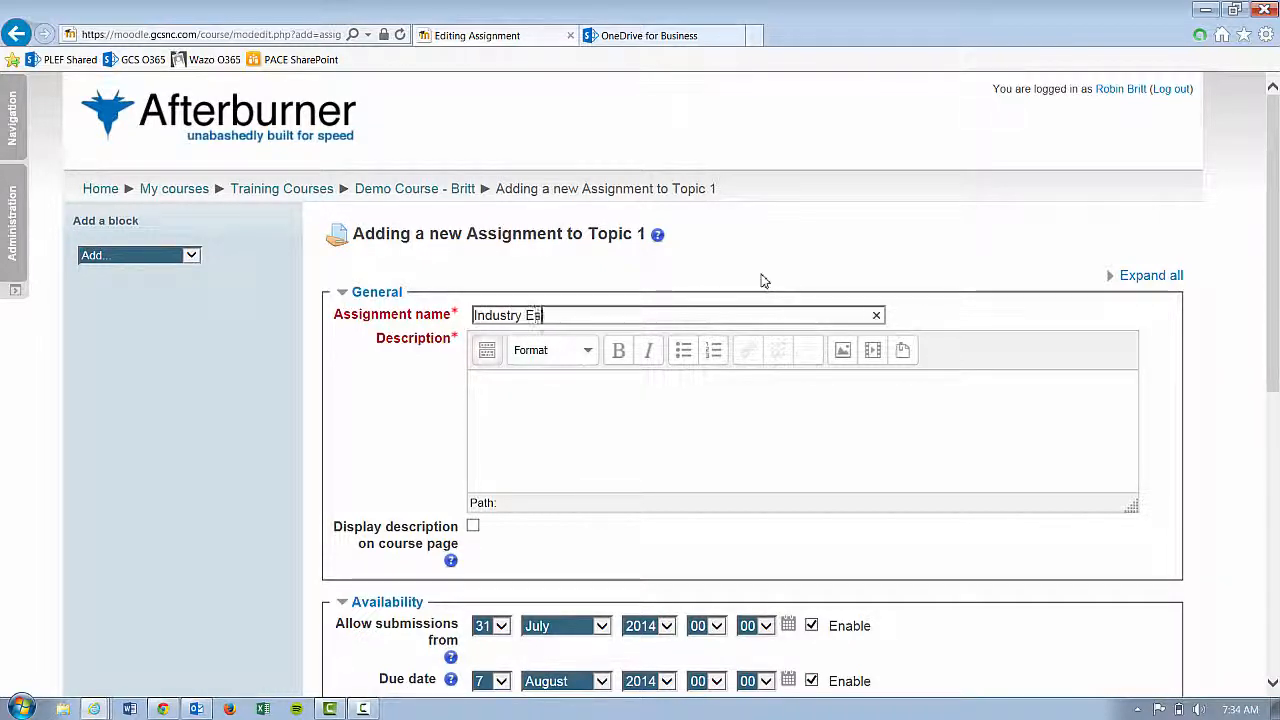
text(say,)
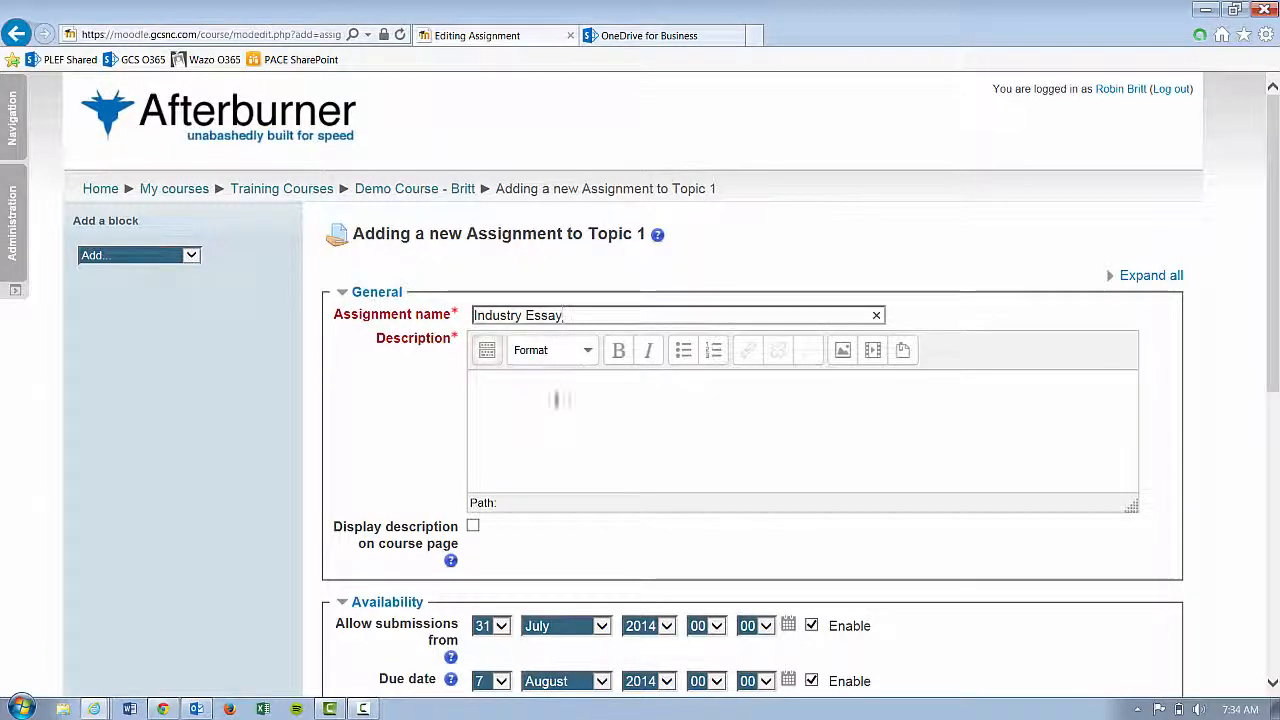
key(BackSpace)
Write "Click here to view the instructions." as the assignment's description.
click(545, 407)
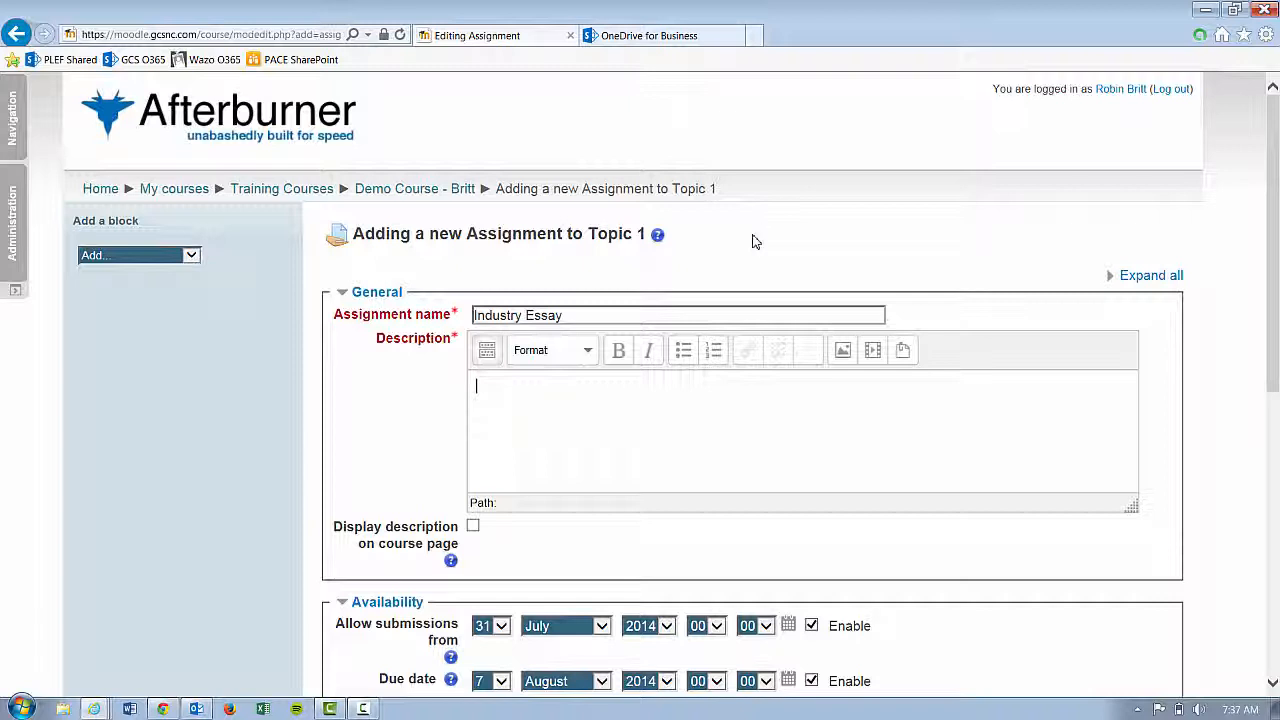
text(Click h)
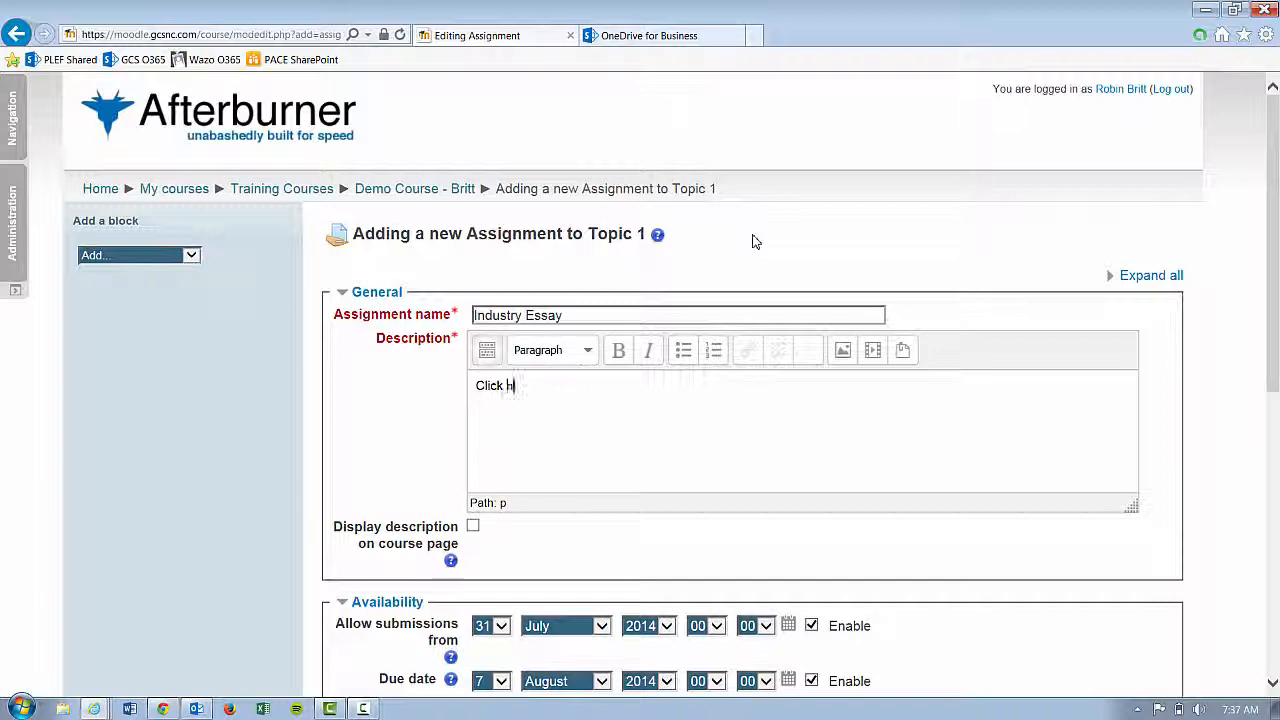
text(ere to view the ins)
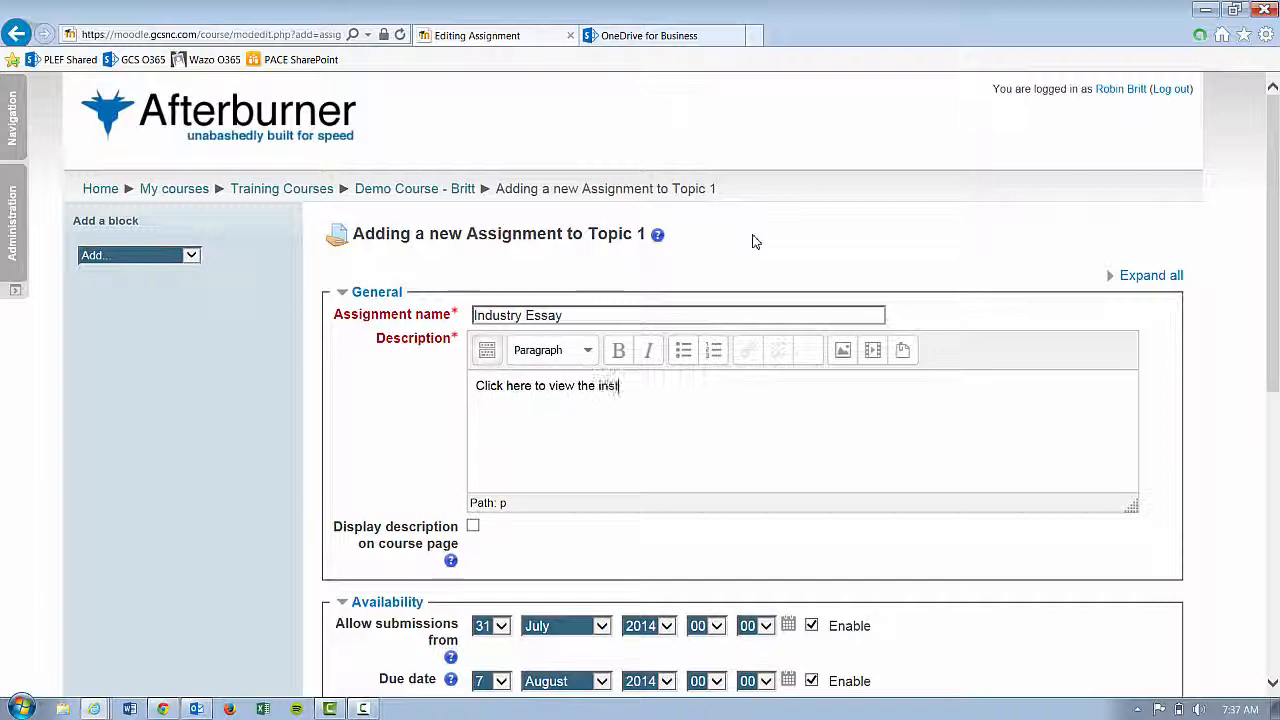
text(tructions.)
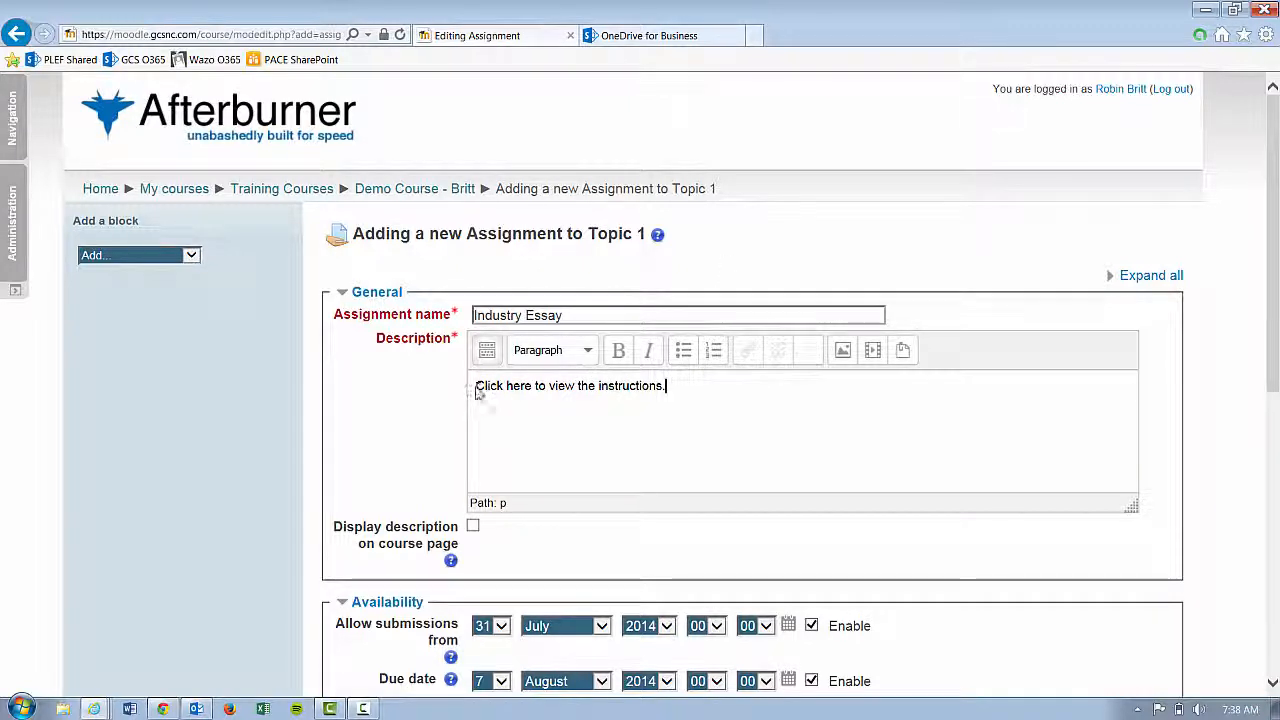
Select the words "Click here" in the instructions line and start inserting a link on them.
mouse_move(476, 386)
mouse_down()
mouse_move(524, 387)
mouse_move(477, 388)
mouse_up()
click(541, 395)
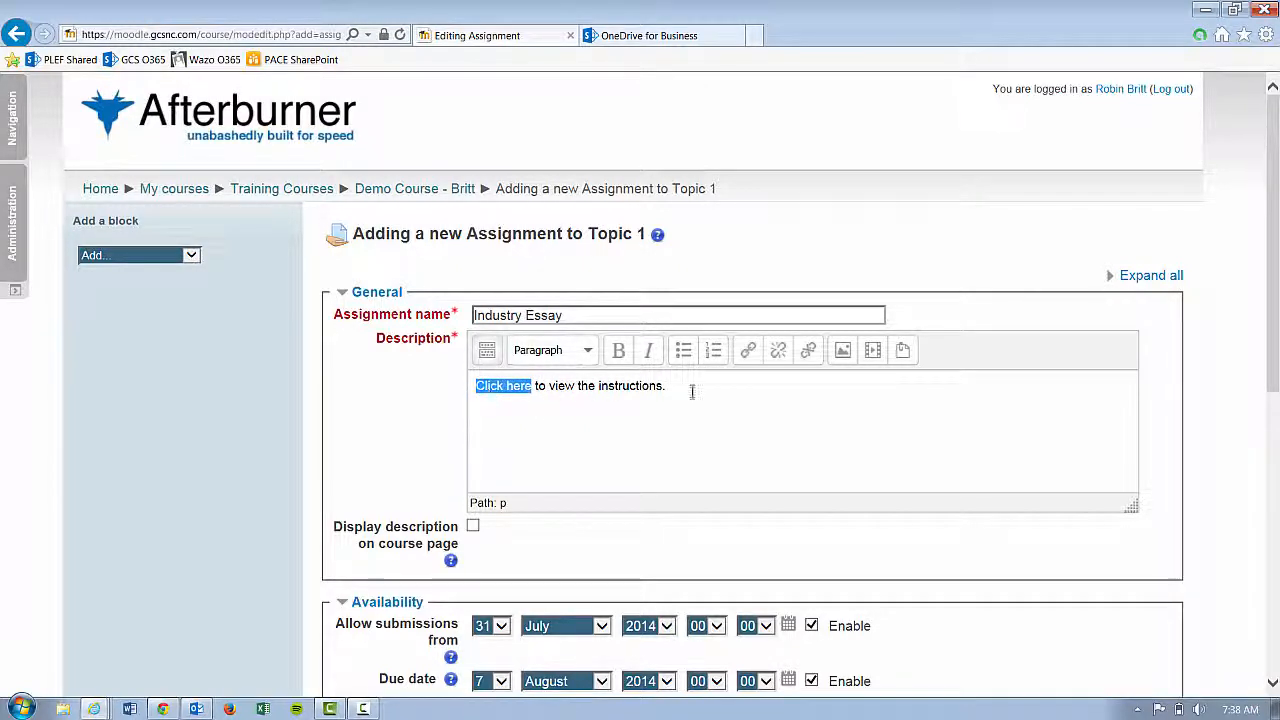
click(748, 355)
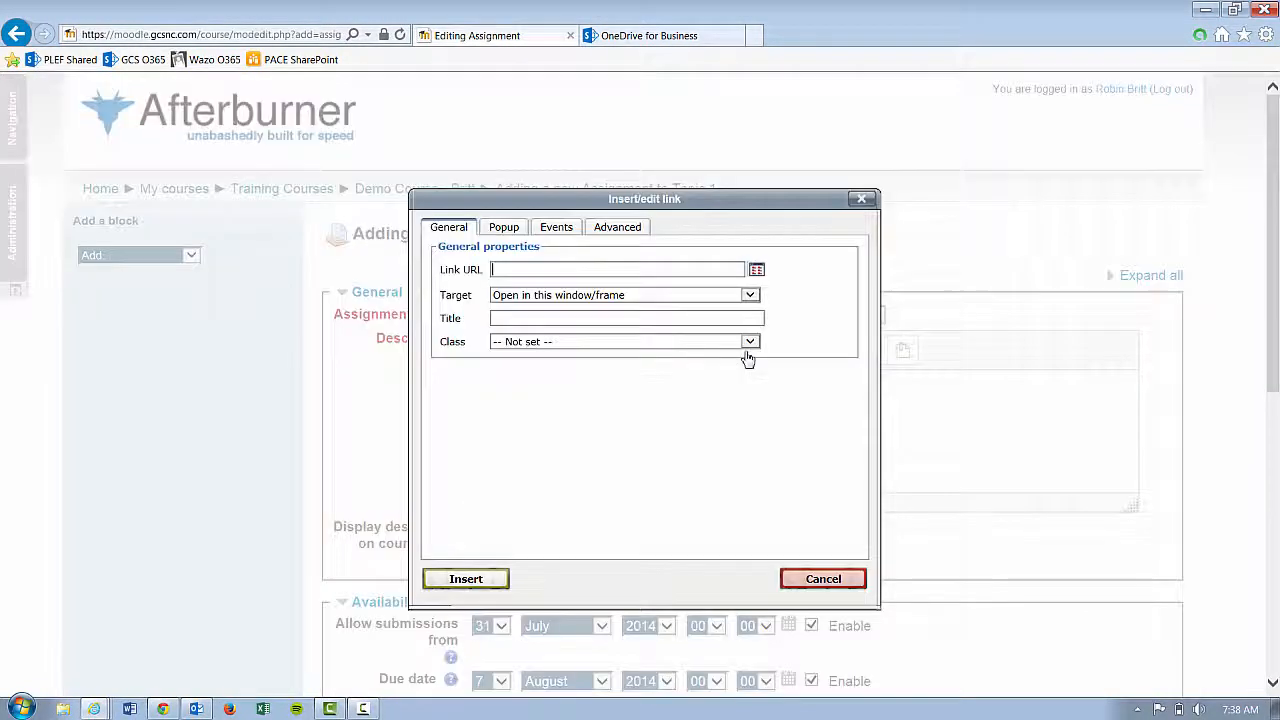
Switch to OneDrive for Business, copy the web address of anotherPretendDocument.pdf, and return to the assignment's link dialog.
click(649, 35)
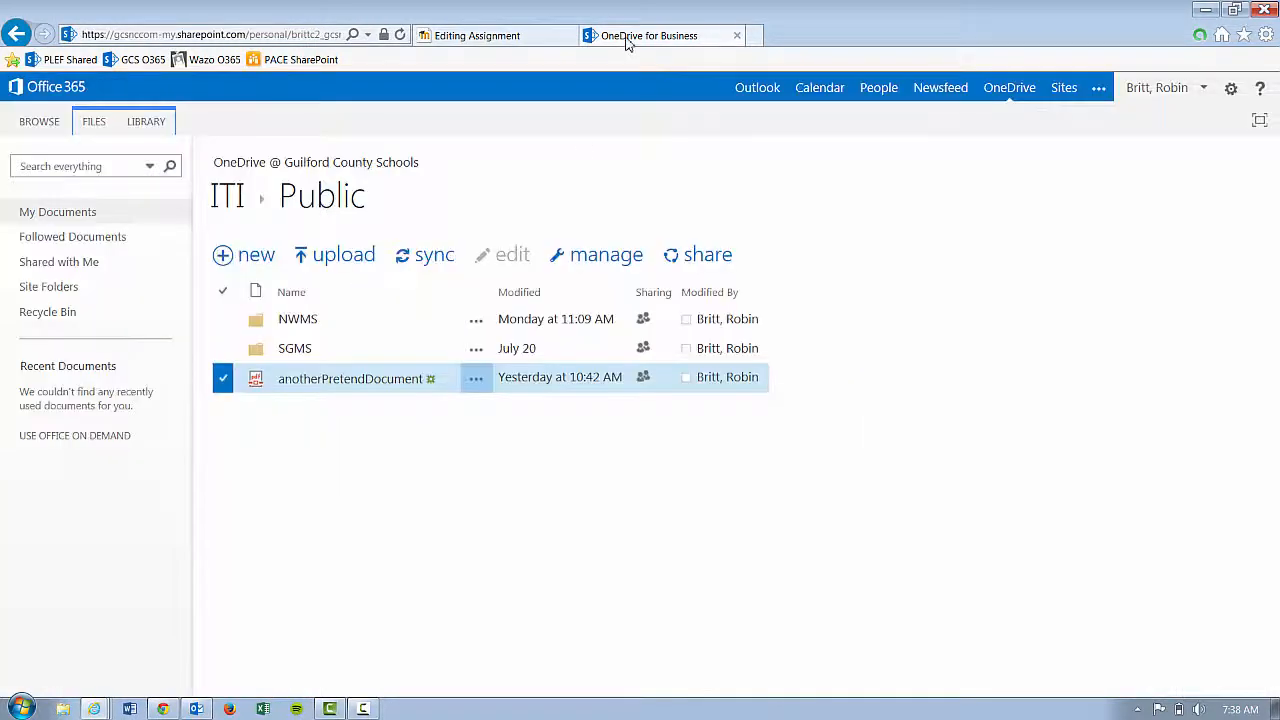
click(476, 384)
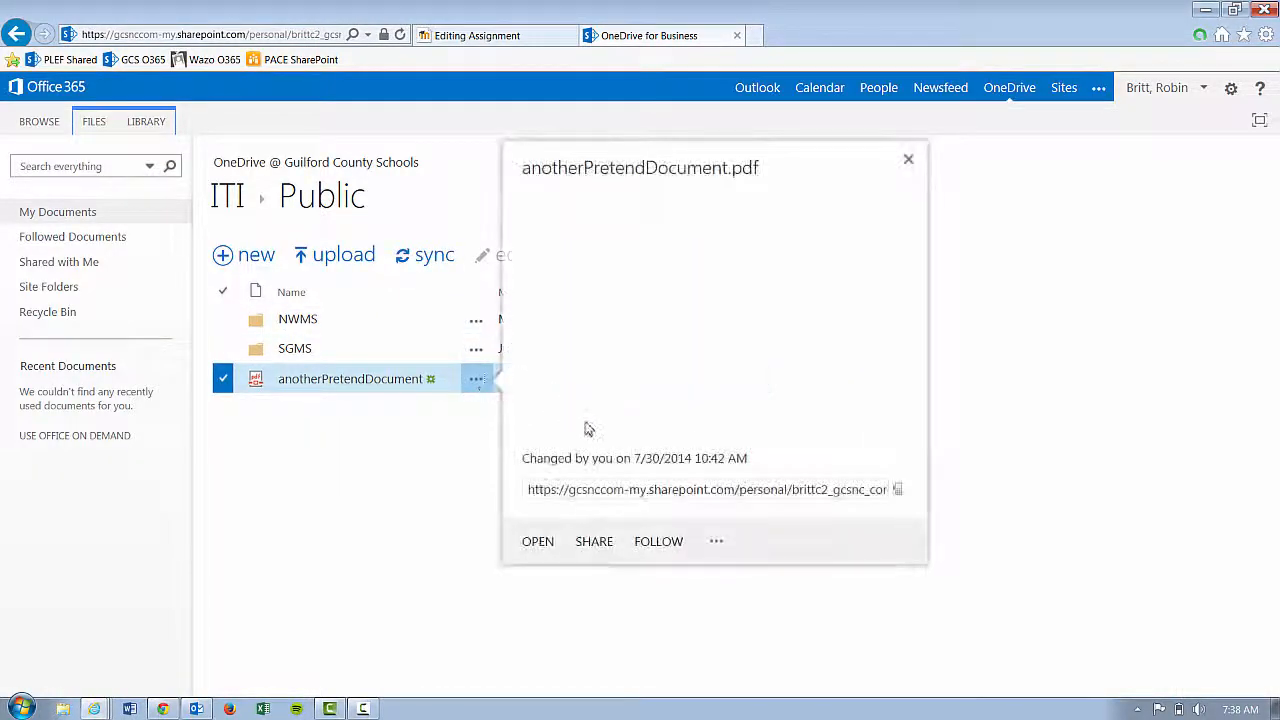
click(617, 517)
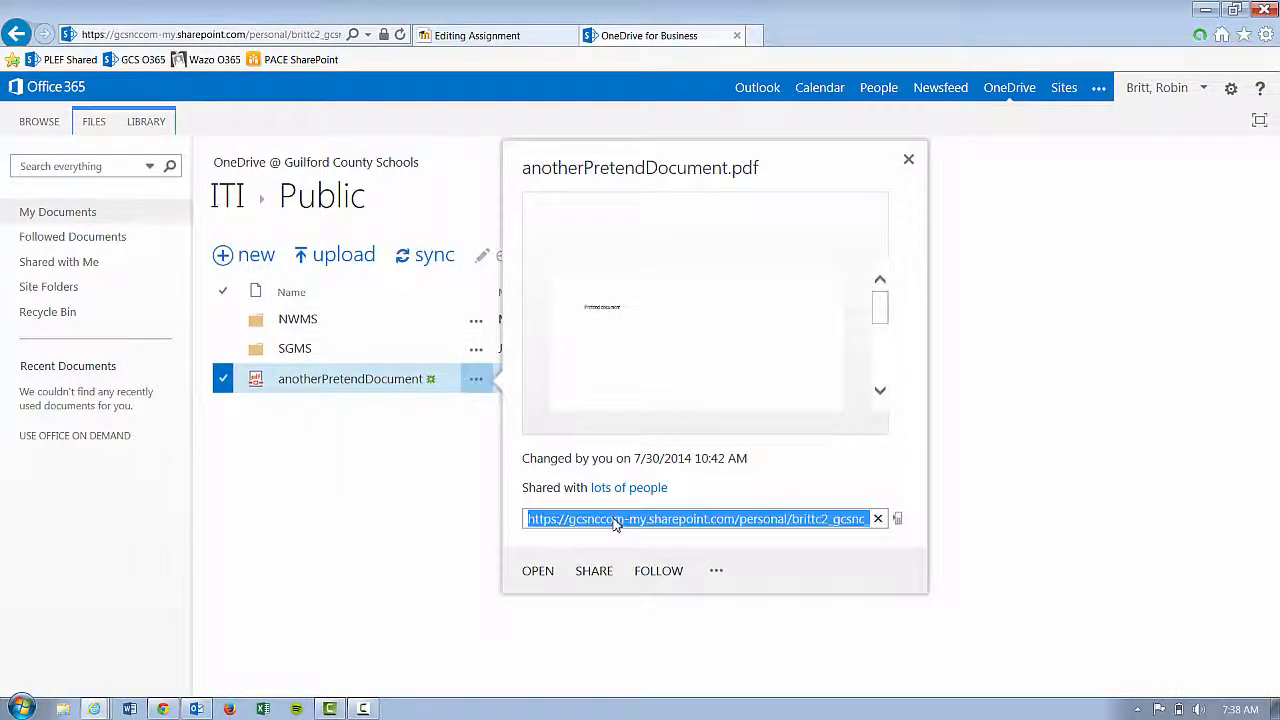
right_click(616, 520)
click(650, 566)
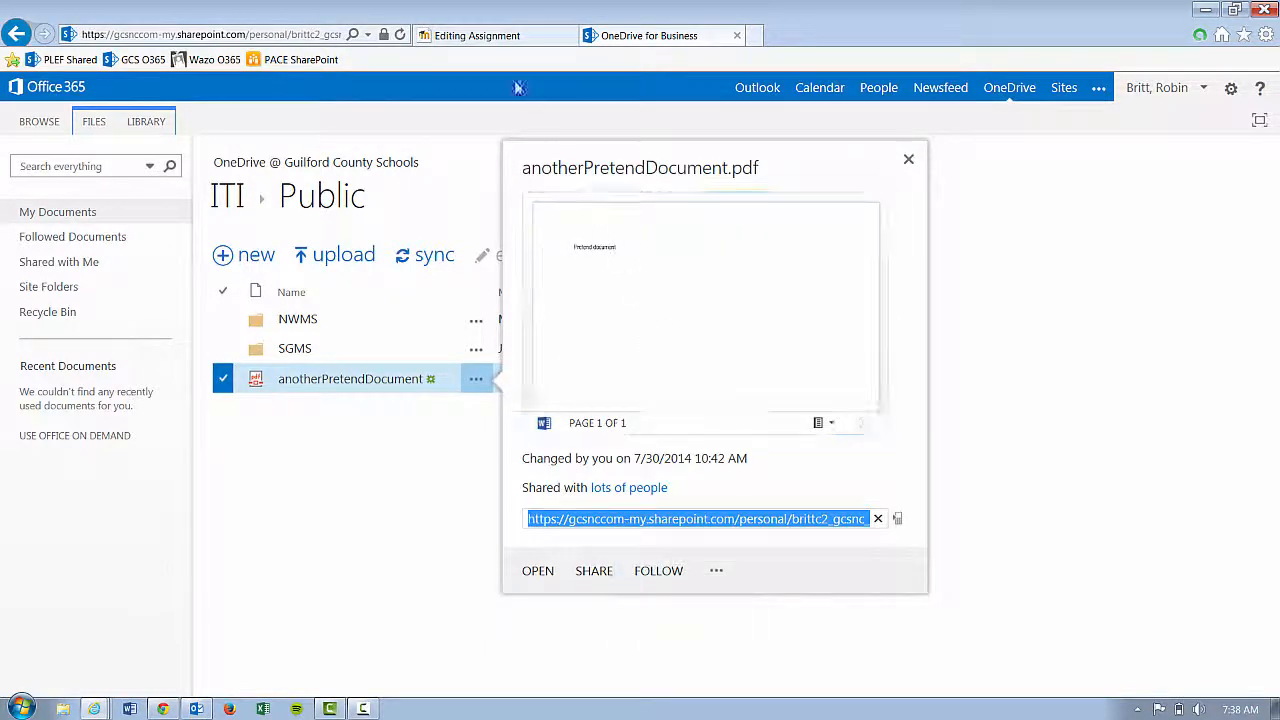
click(910, 162)
click(477, 35)
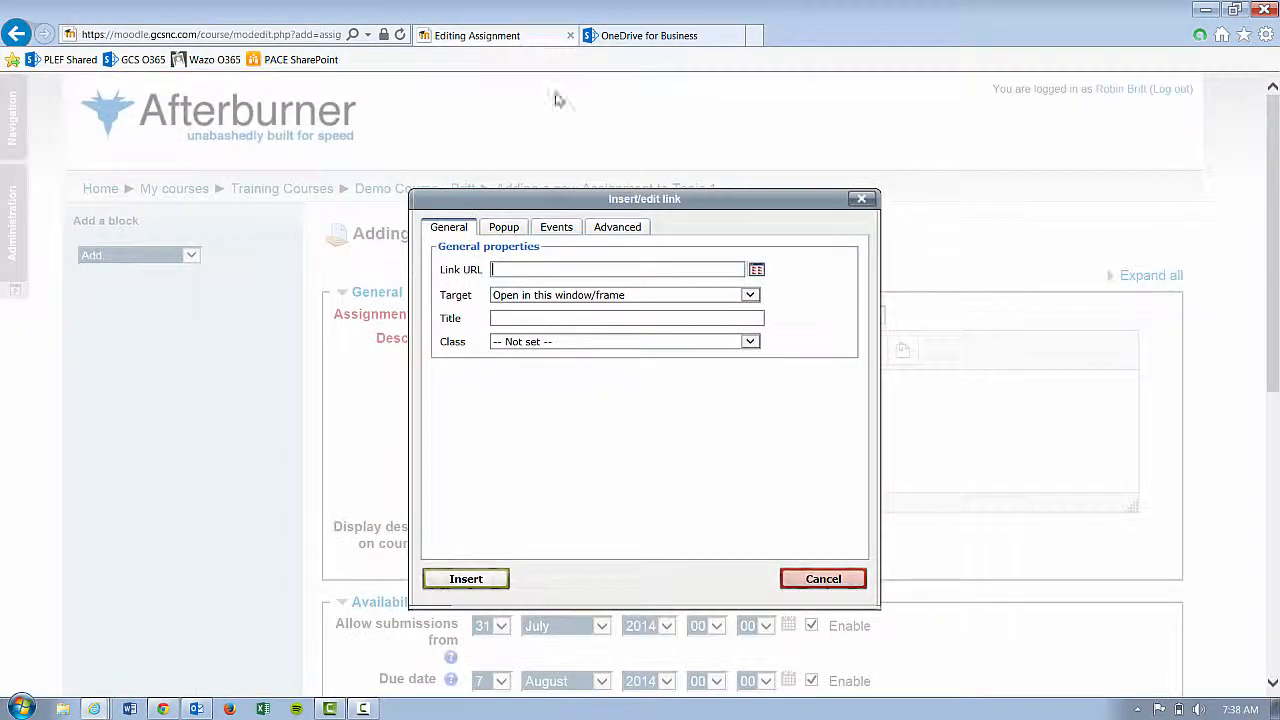
click(542, 268)
right_click(542, 268)
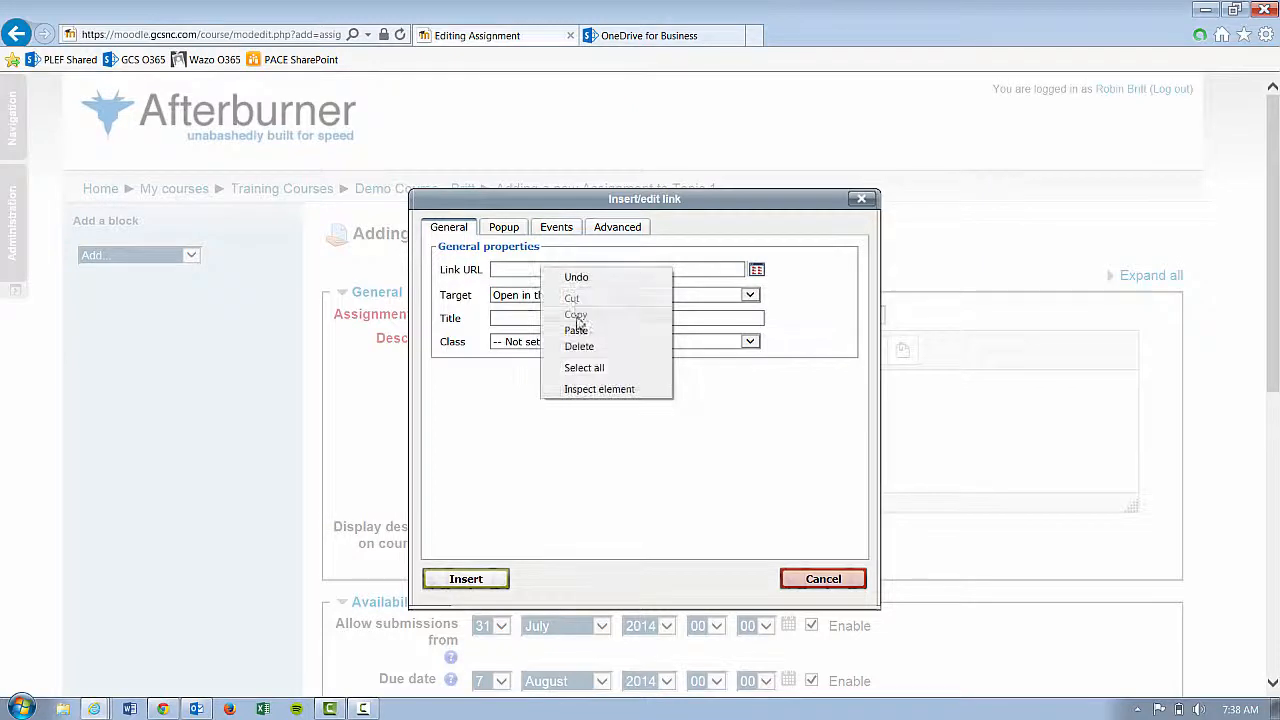
click(577, 329)
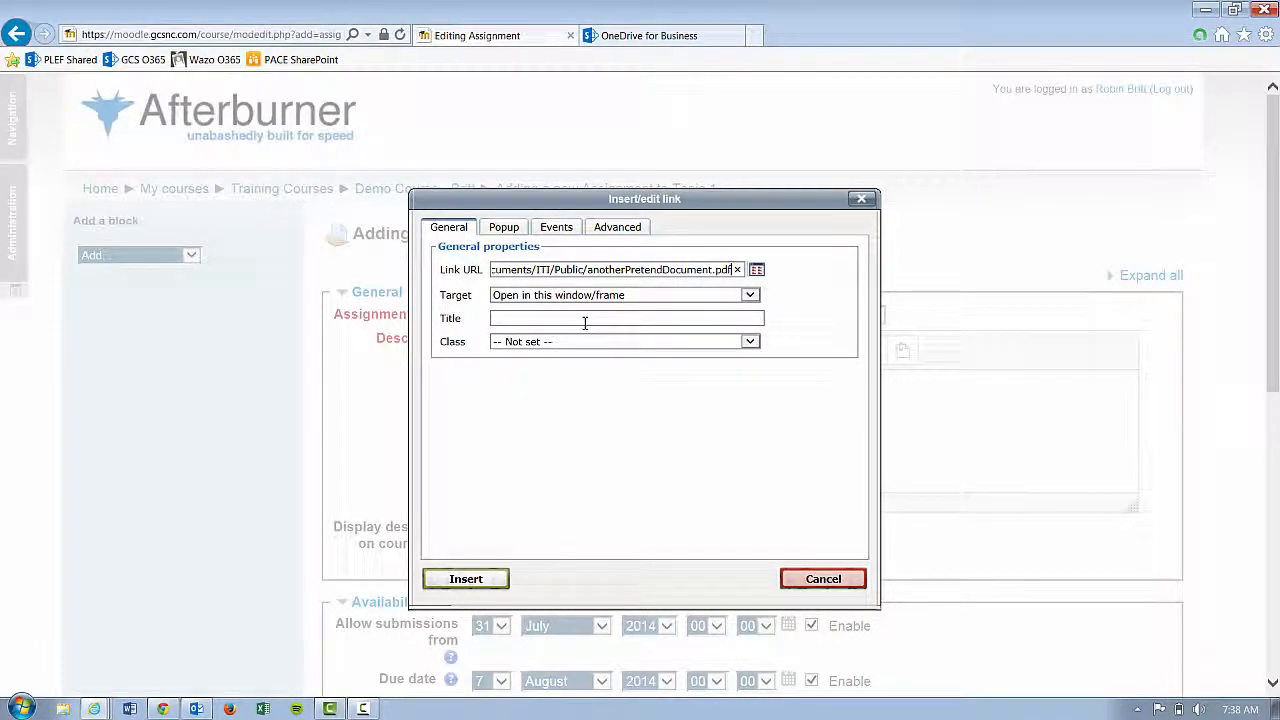
key(ctrl+a)
key(Delete)
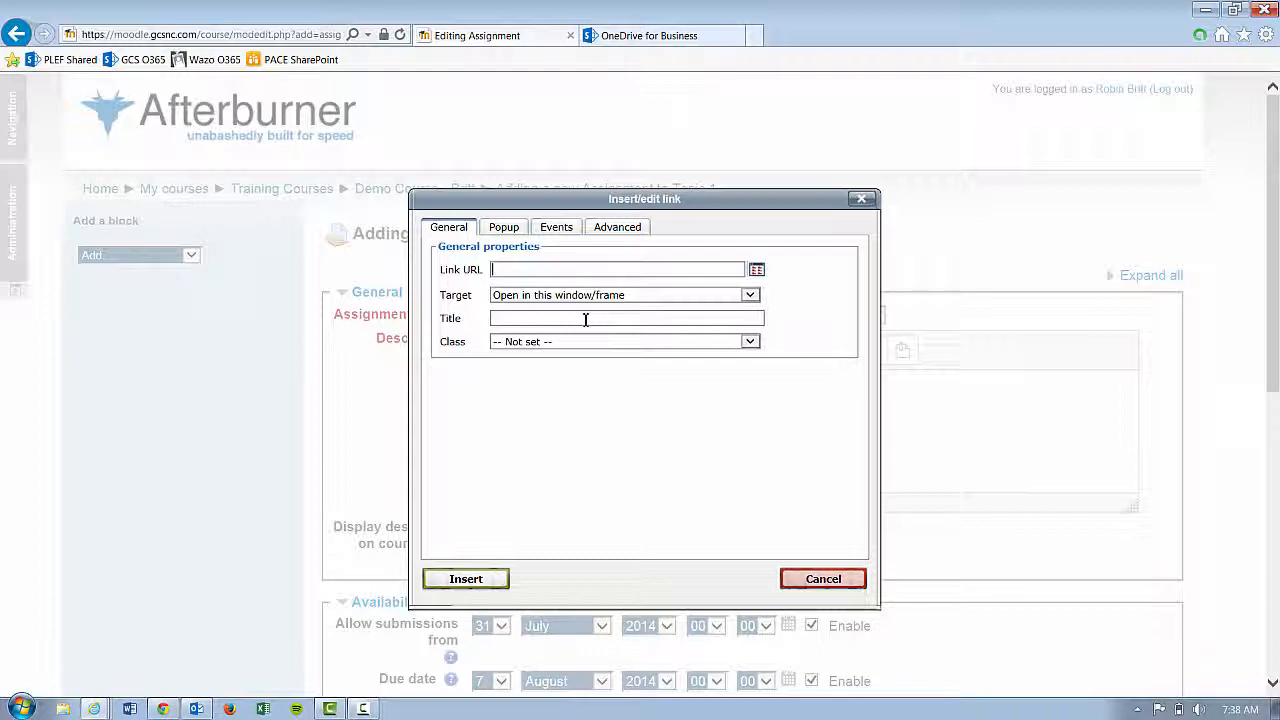
Upload aPretendDocument.pdf from the Desktop as the link target and insert the link on "Click here".
click(757, 271)
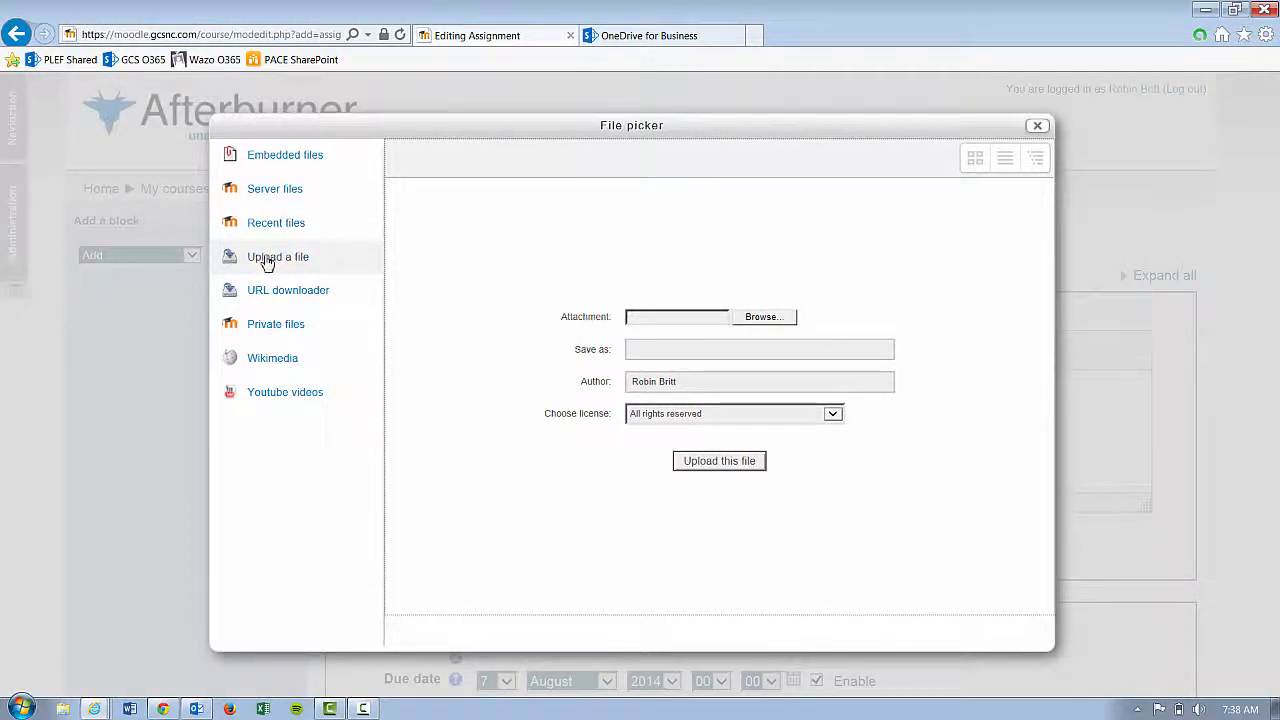
click(750, 320)
scroll(400, 255, down, 3)
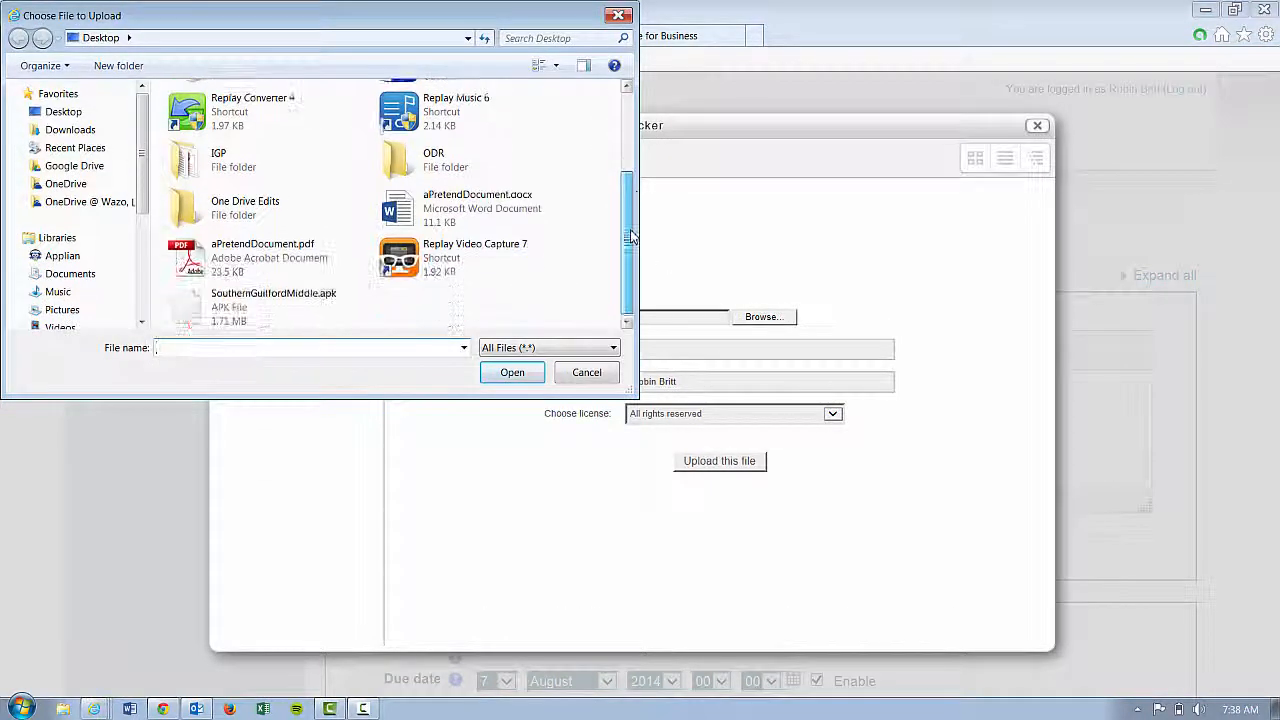
click(305, 258)
click(510, 372)
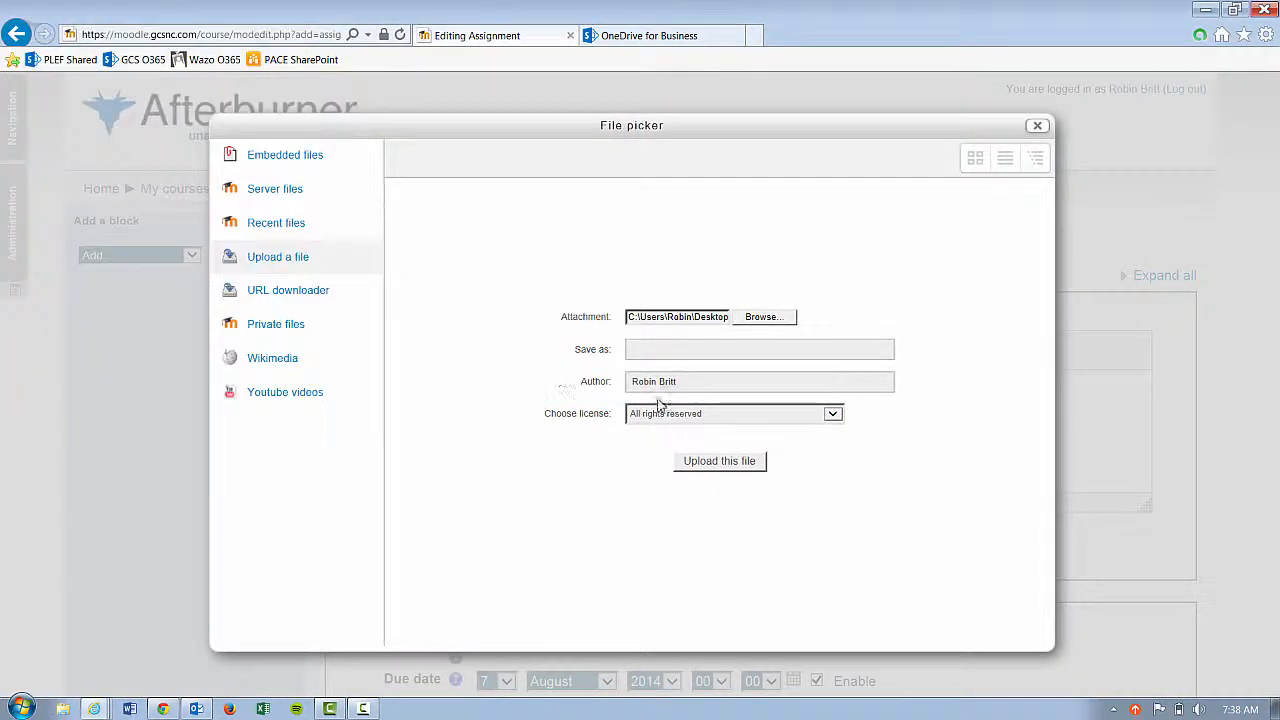
click(719, 461)
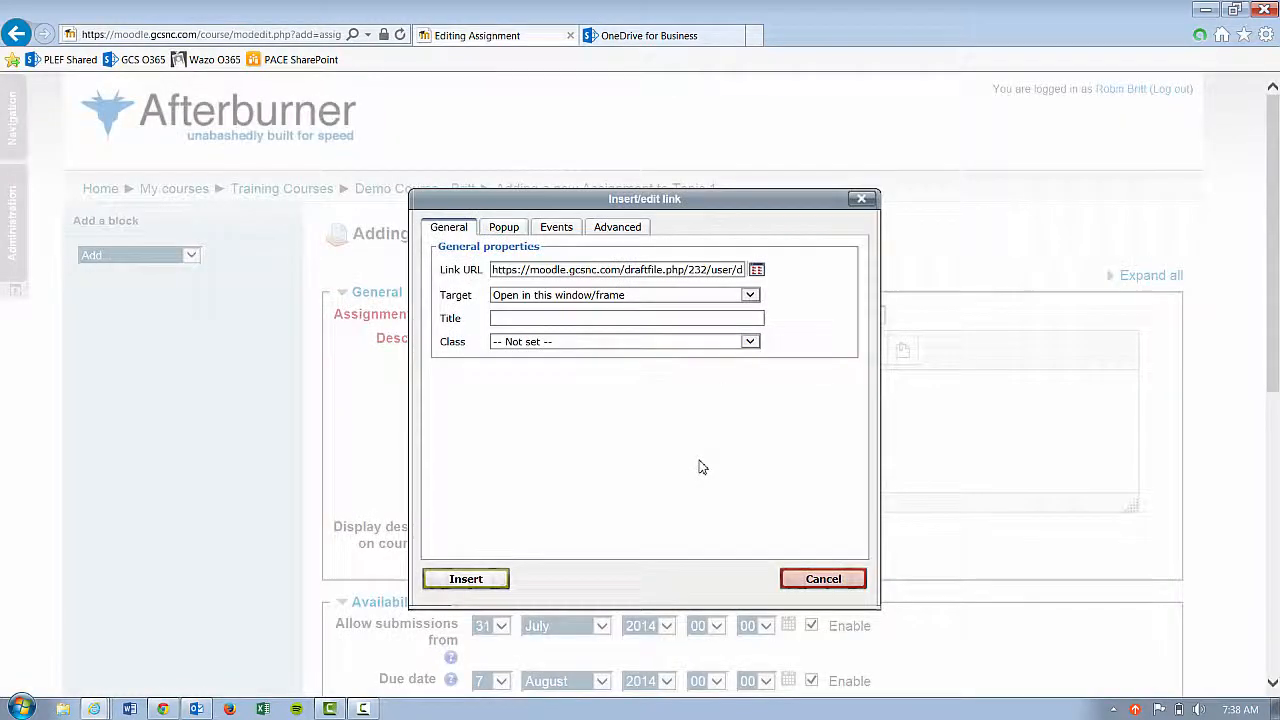
click(468, 581)
Add a second line to the description reading "Click here to view the rubric.".
click(683, 391)
key(Return)
text(Click)
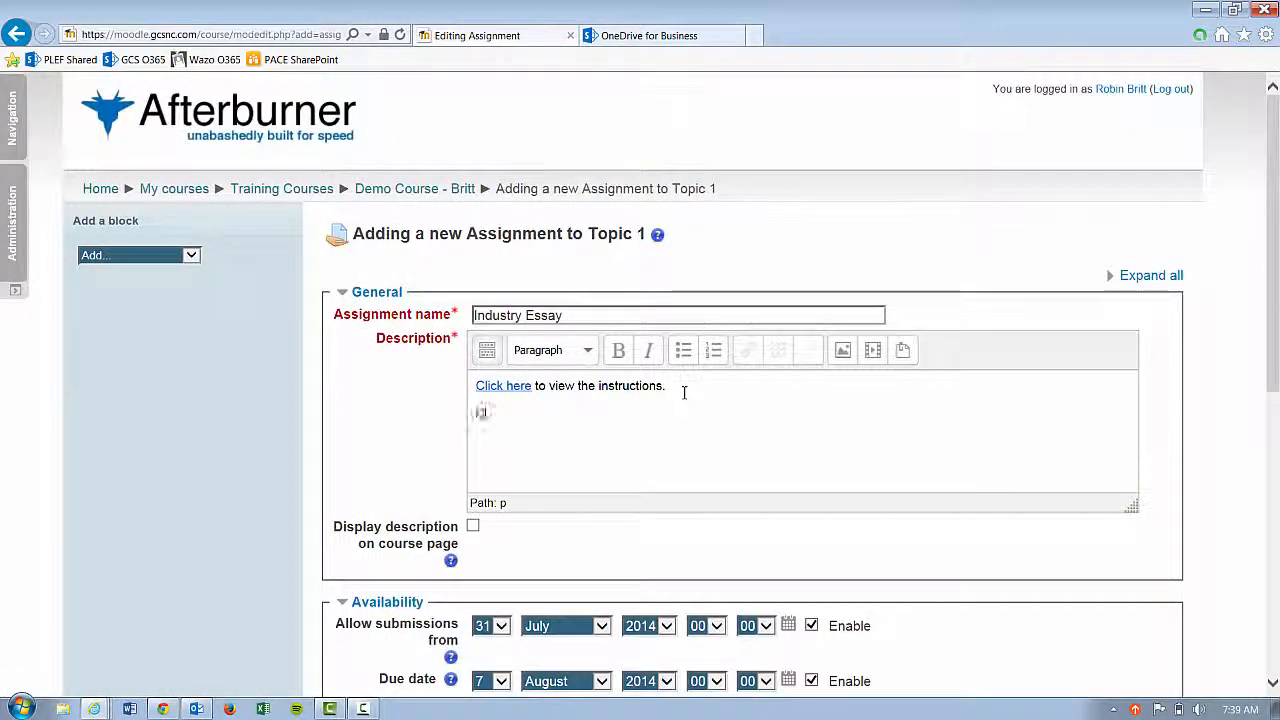
text( here to view )
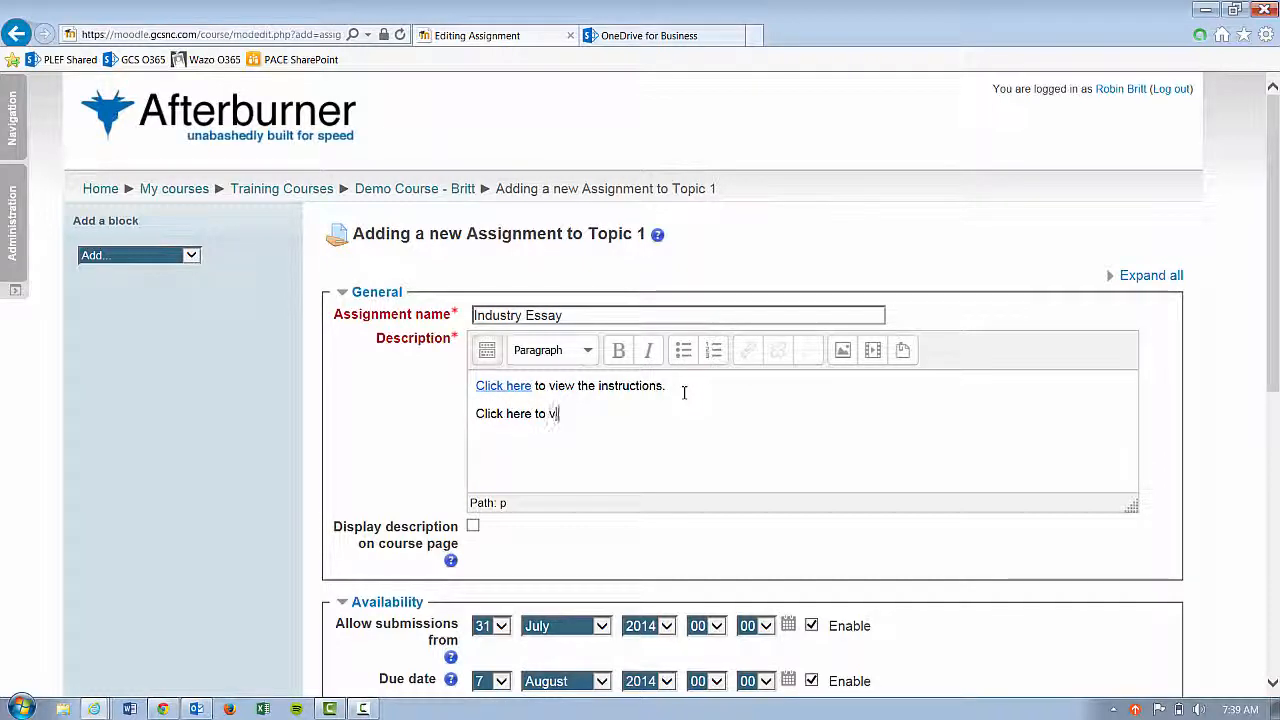
text(the rubric.)
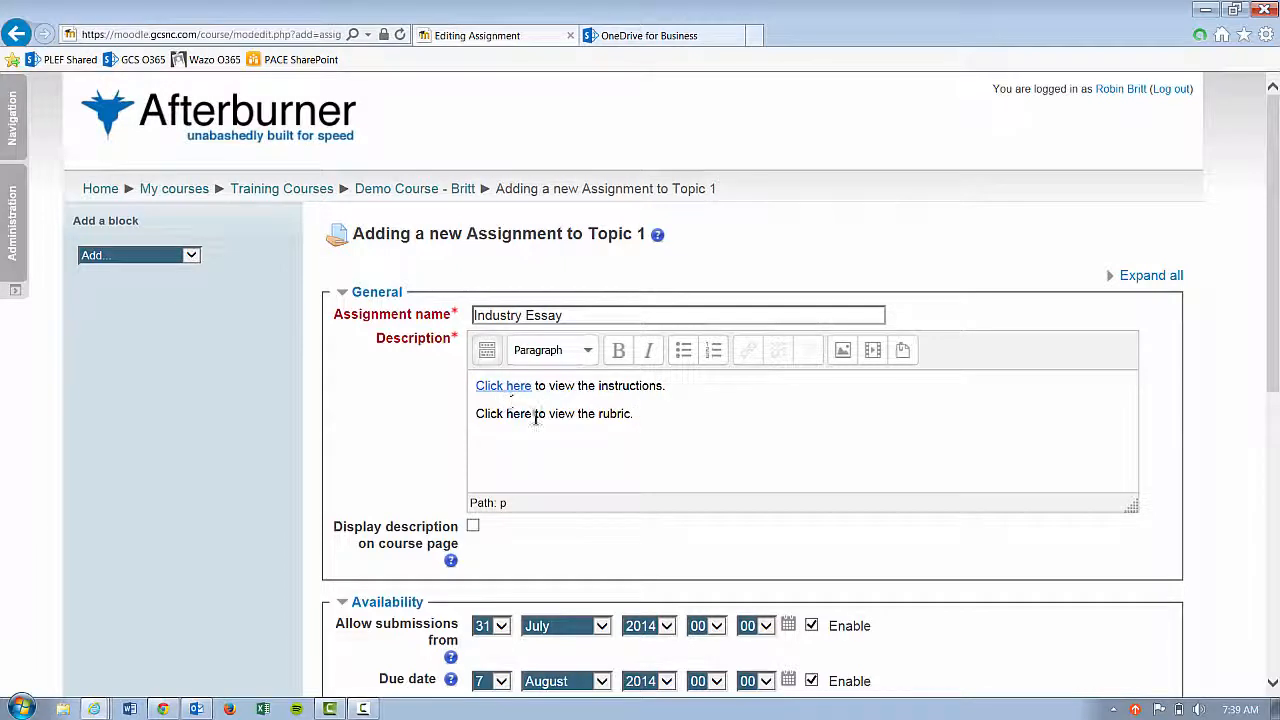
Link "Click here" in the rubric line to the copied anotherPretendDocument.pdf address, with the target Open in new window (_blank).
drag(531, 418, 488, 418)
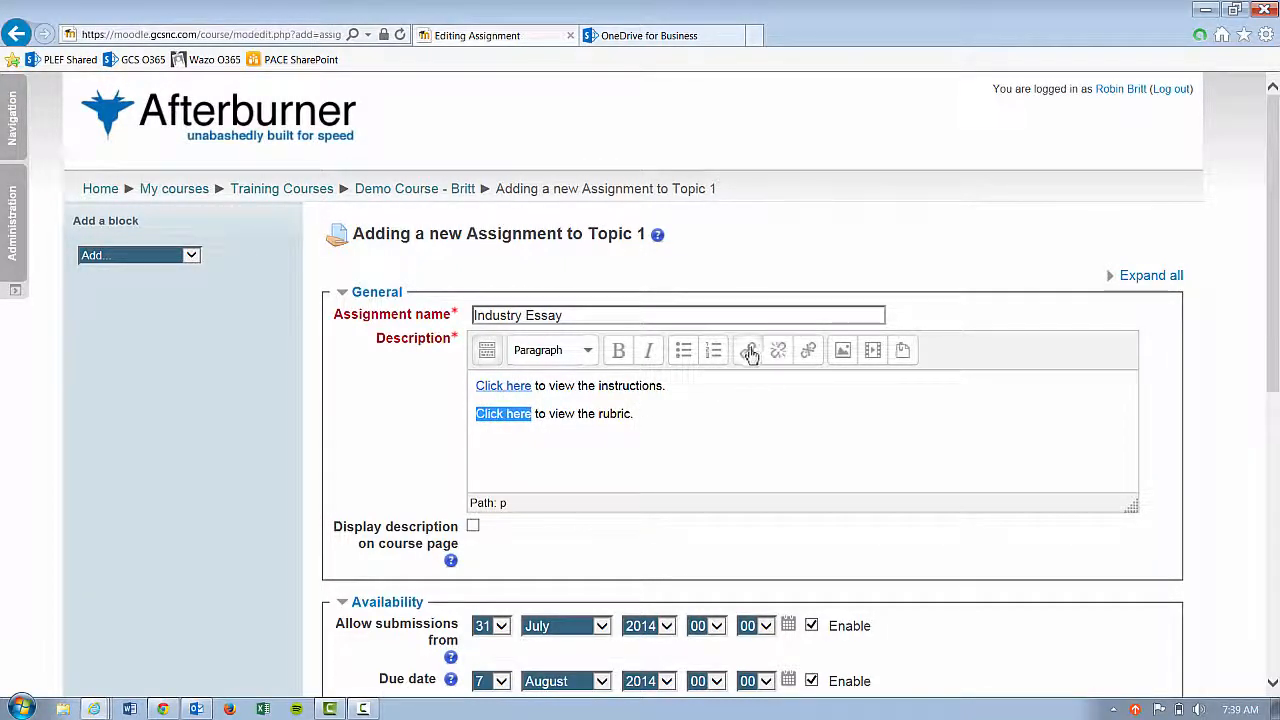
click(750, 352)
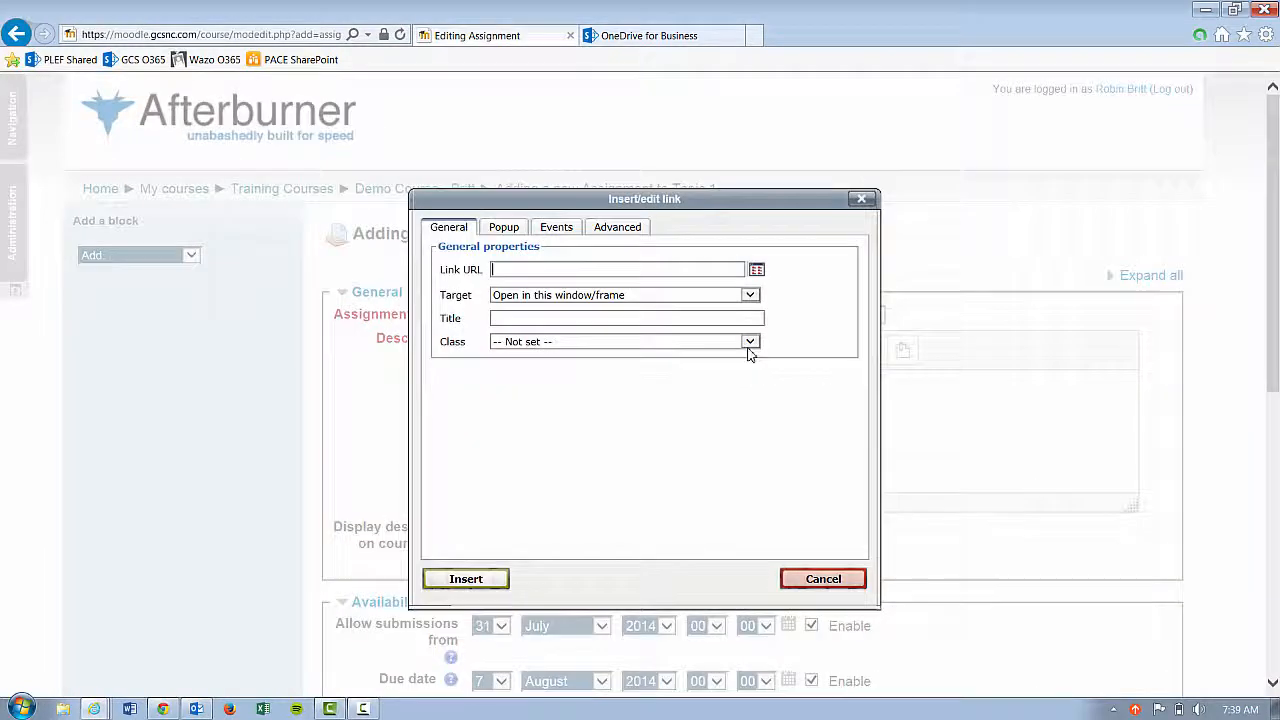
right_click(633, 270)
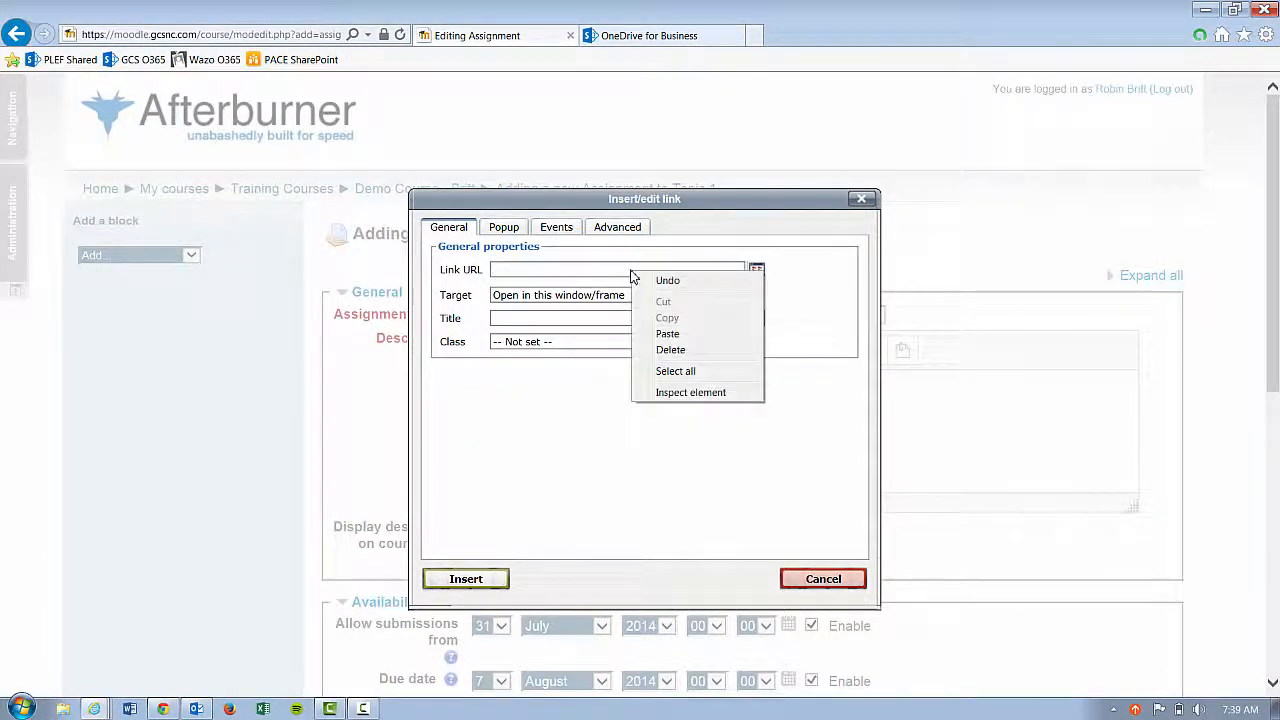
click(667, 331)
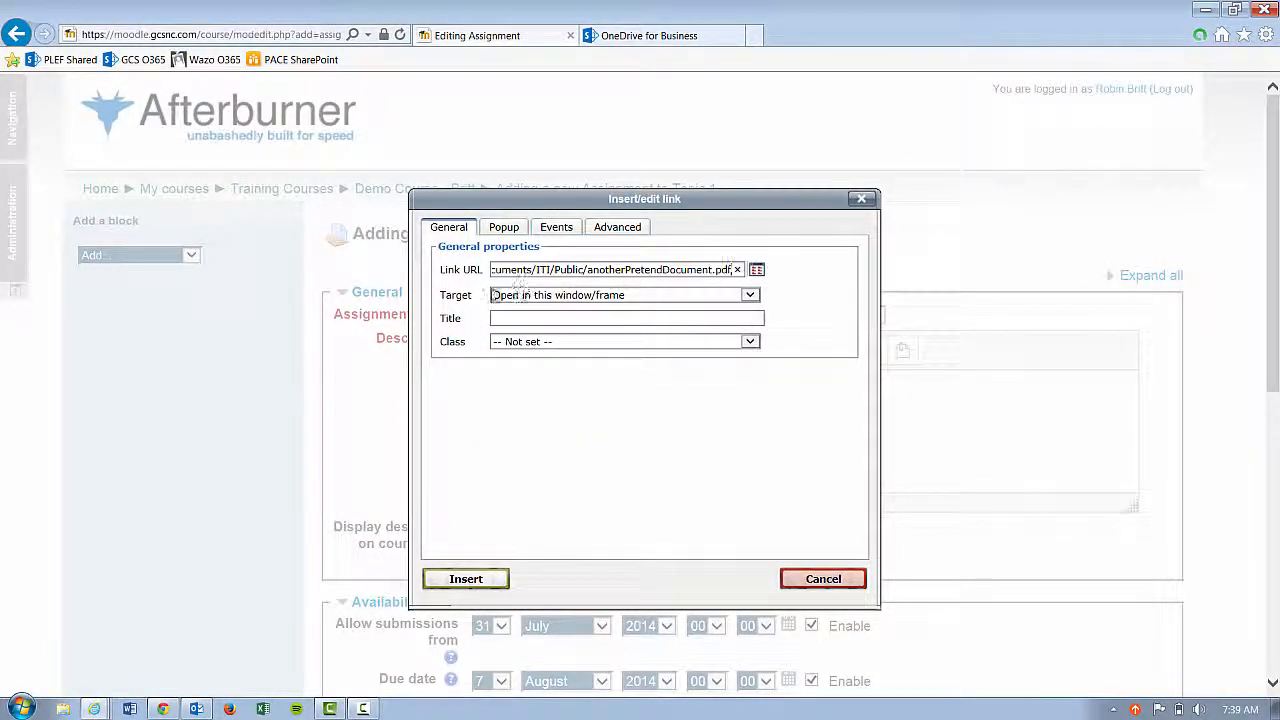
click(715, 296)
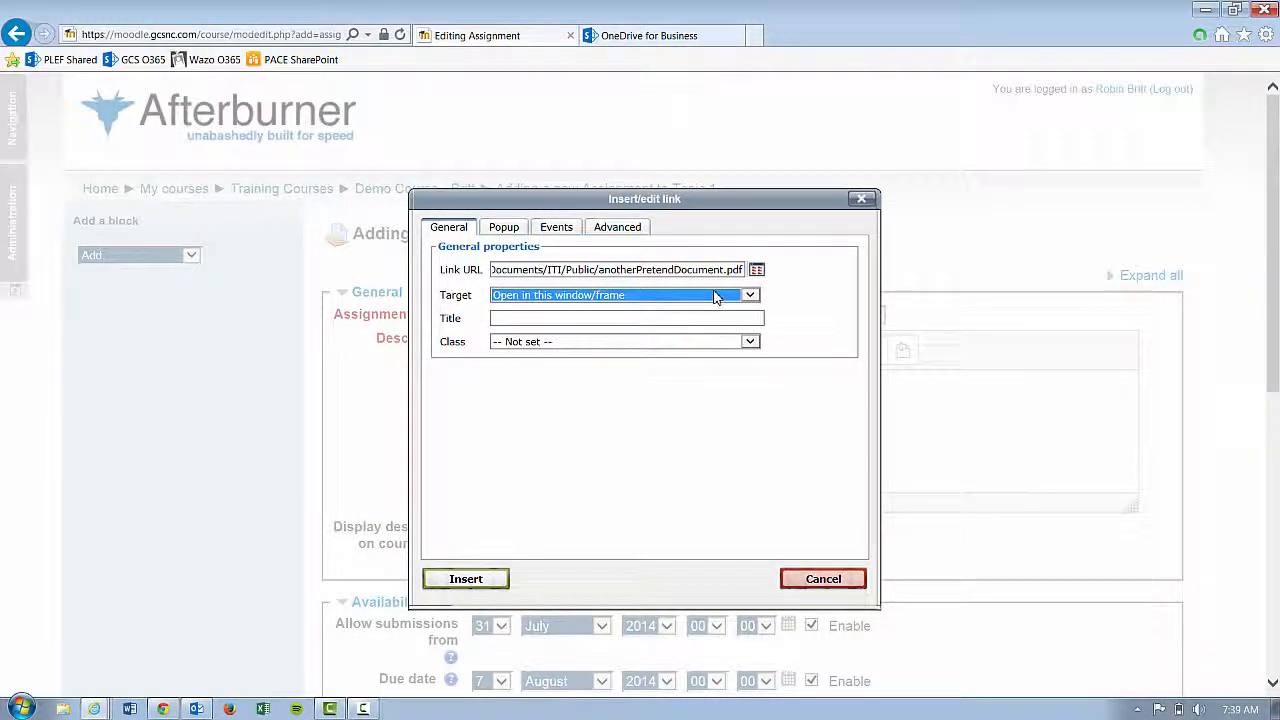
click(750, 295)
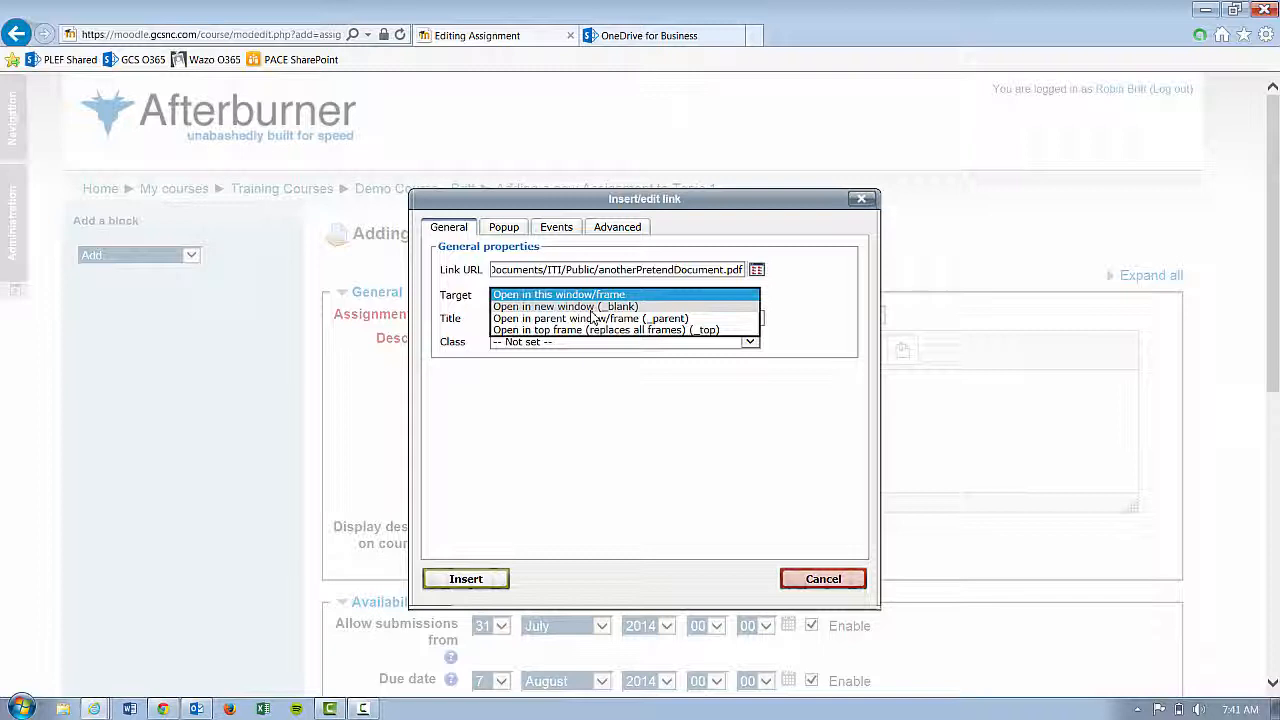
click(592, 307)
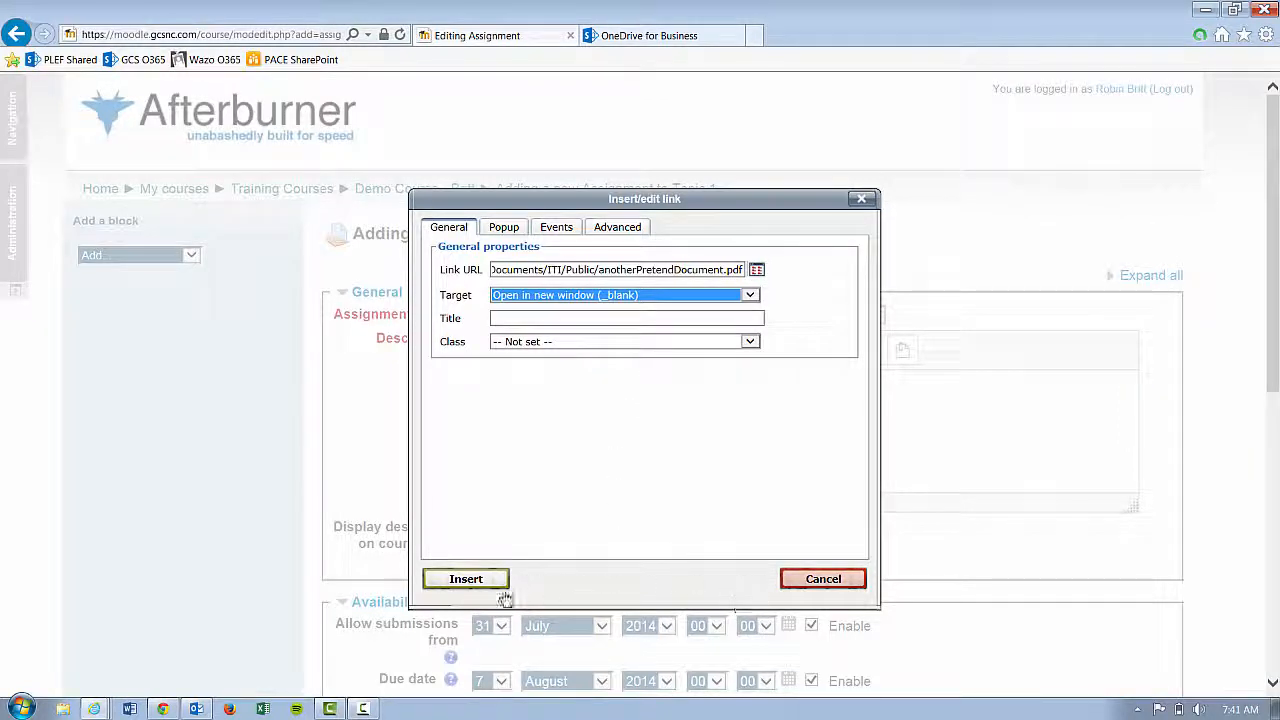
click(466, 580)
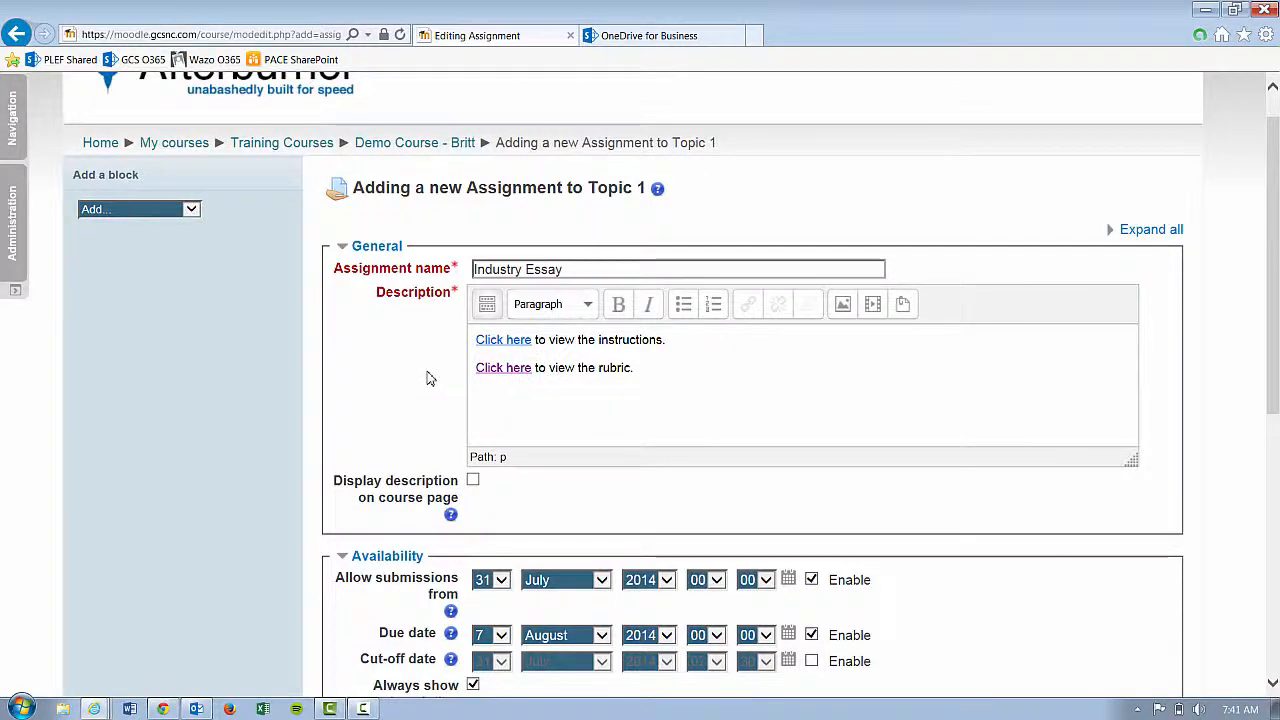
Disable the Allow submissions from date and the due date under the assignment's availability settings.
scroll(436, 197, down, 3)
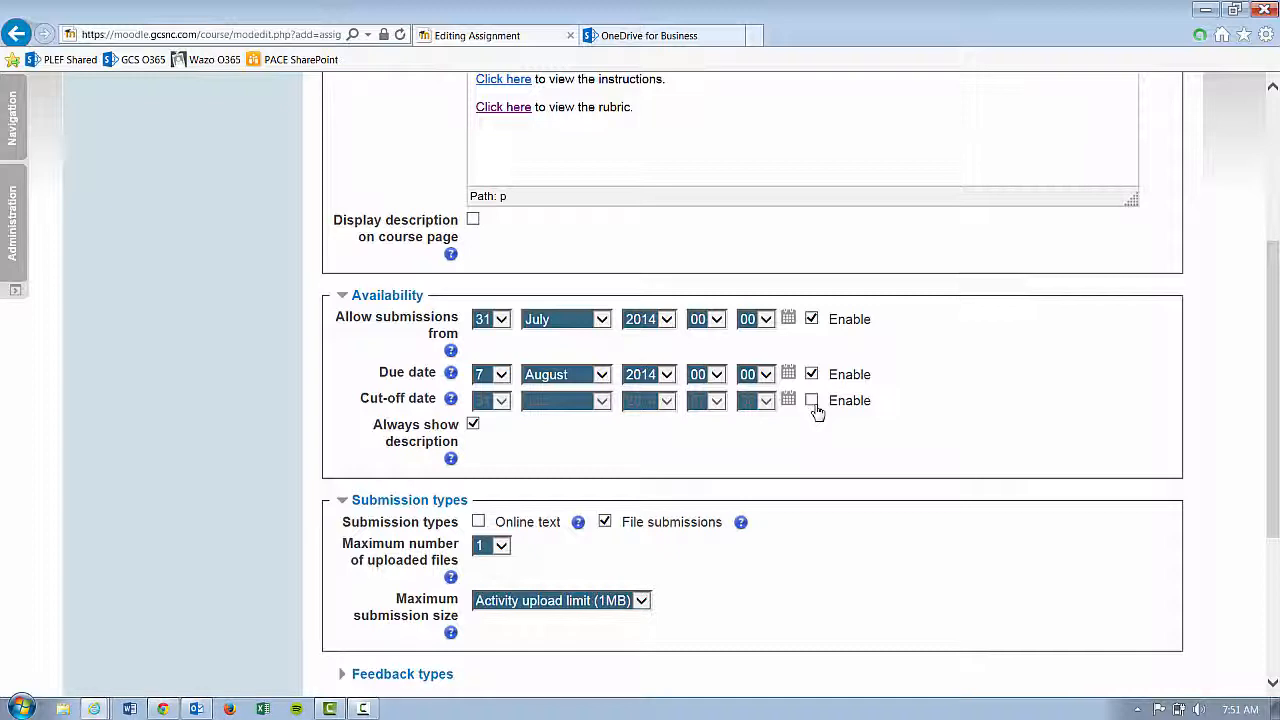
click(812, 319)
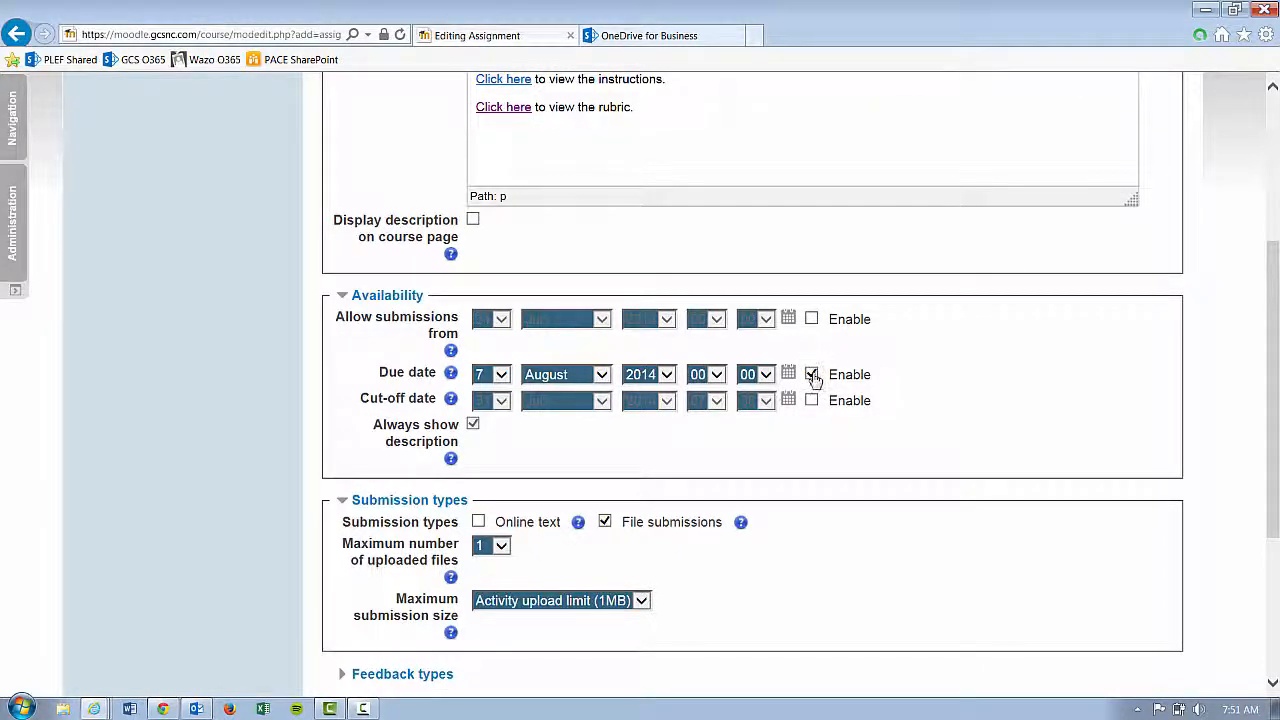
click(811, 374)
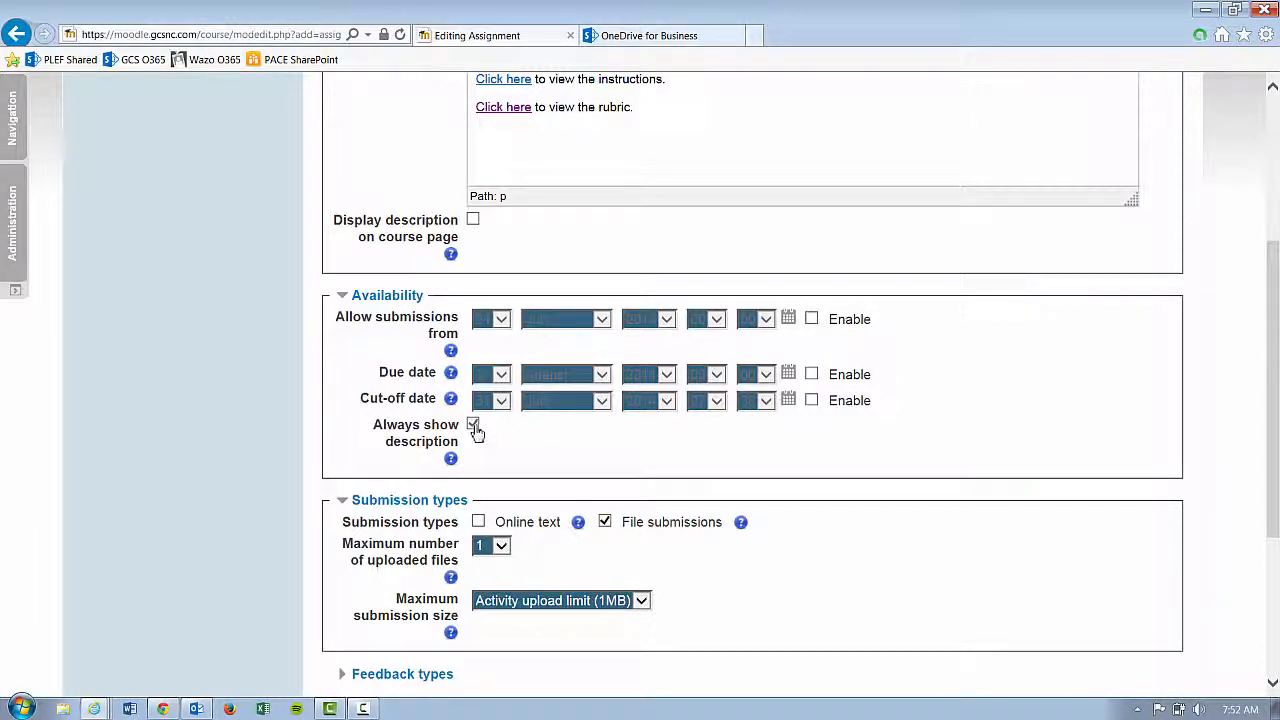
Enable the Allow submissions from date, the due date and the cut-off date for the assignment.
click(812, 320)
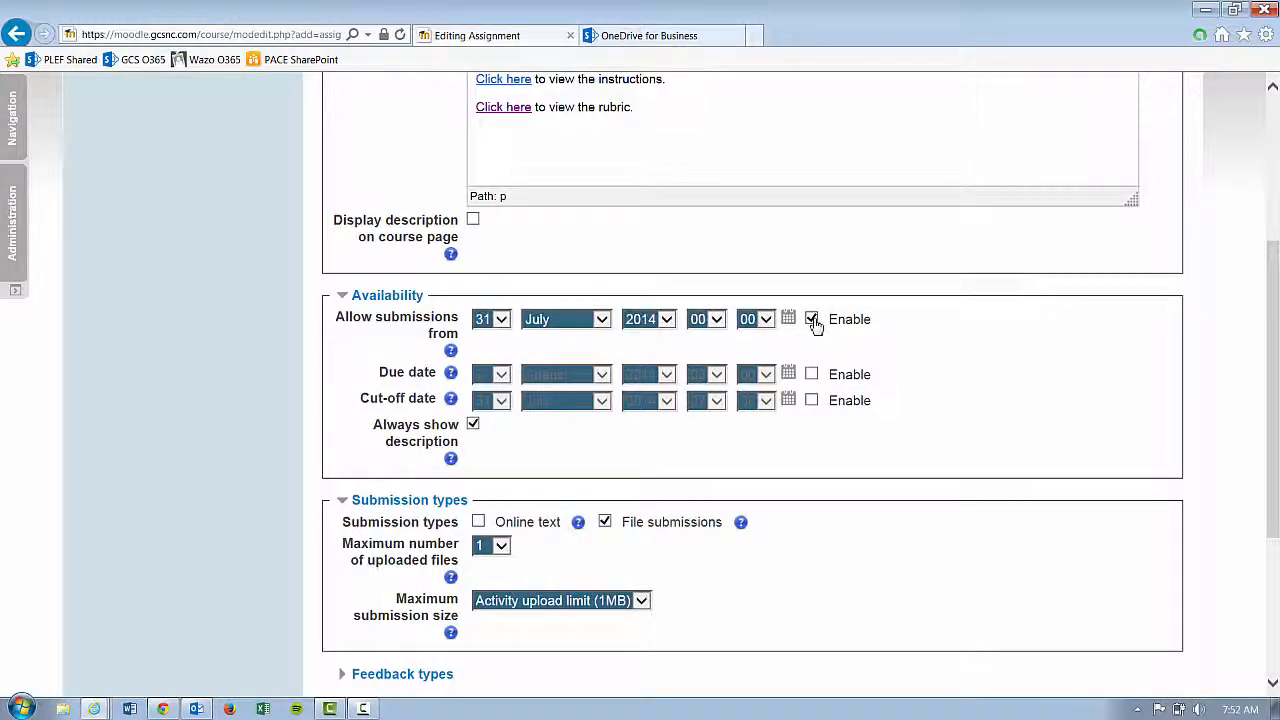
click(476, 428)
click(473, 424)
click(811, 374)
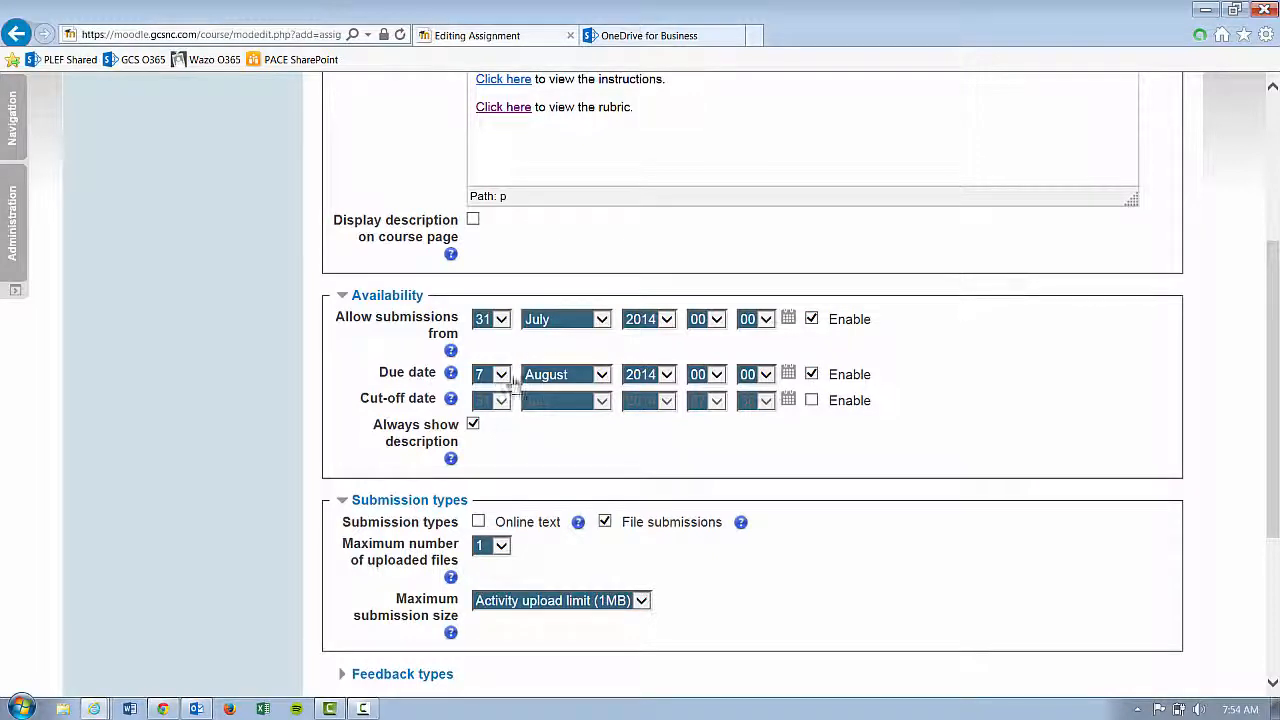
click(811, 401)
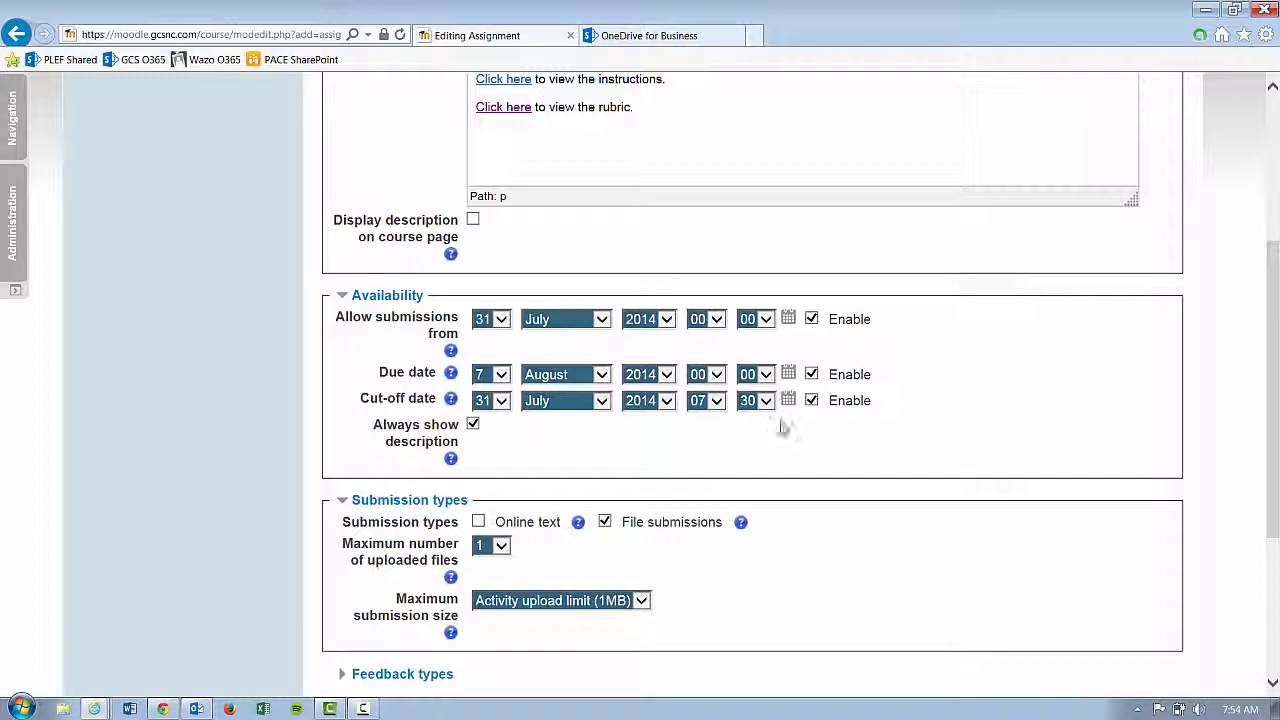
Disable the cut-off date, the due date and the Allow submissions from date, leaving Always show description on.
click(811, 401)
click(811, 374)
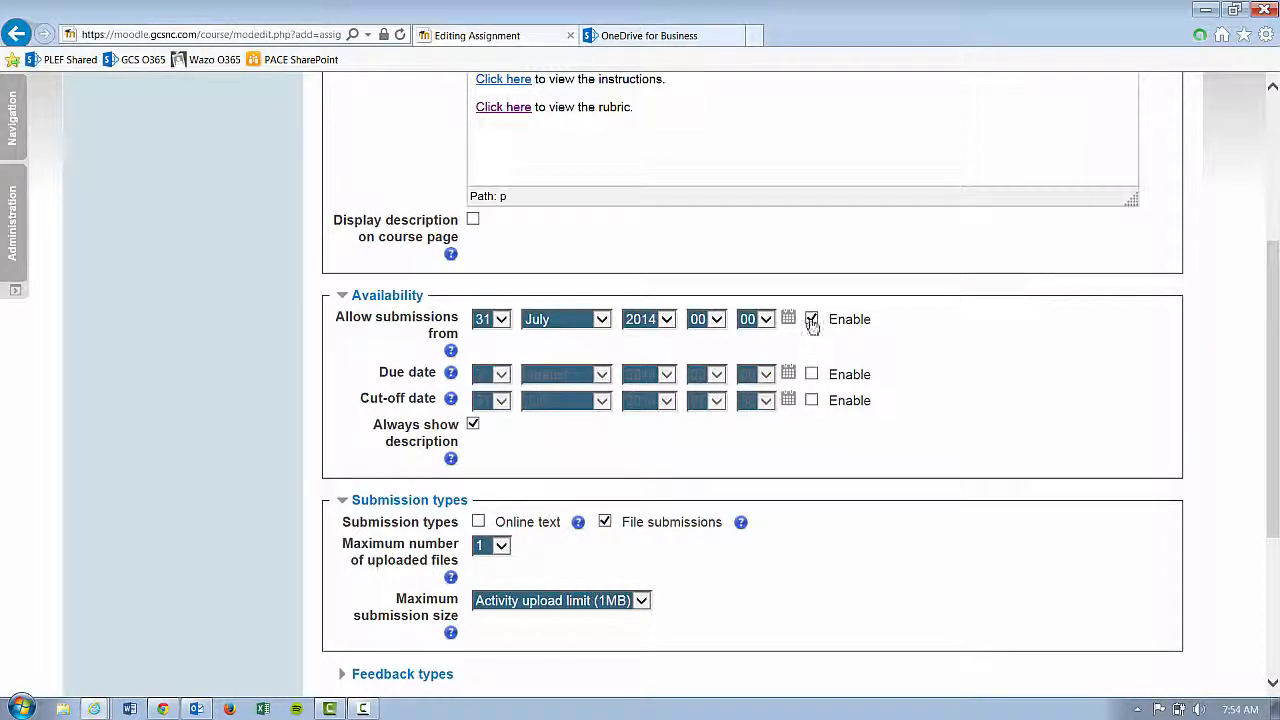
click(811, 319)
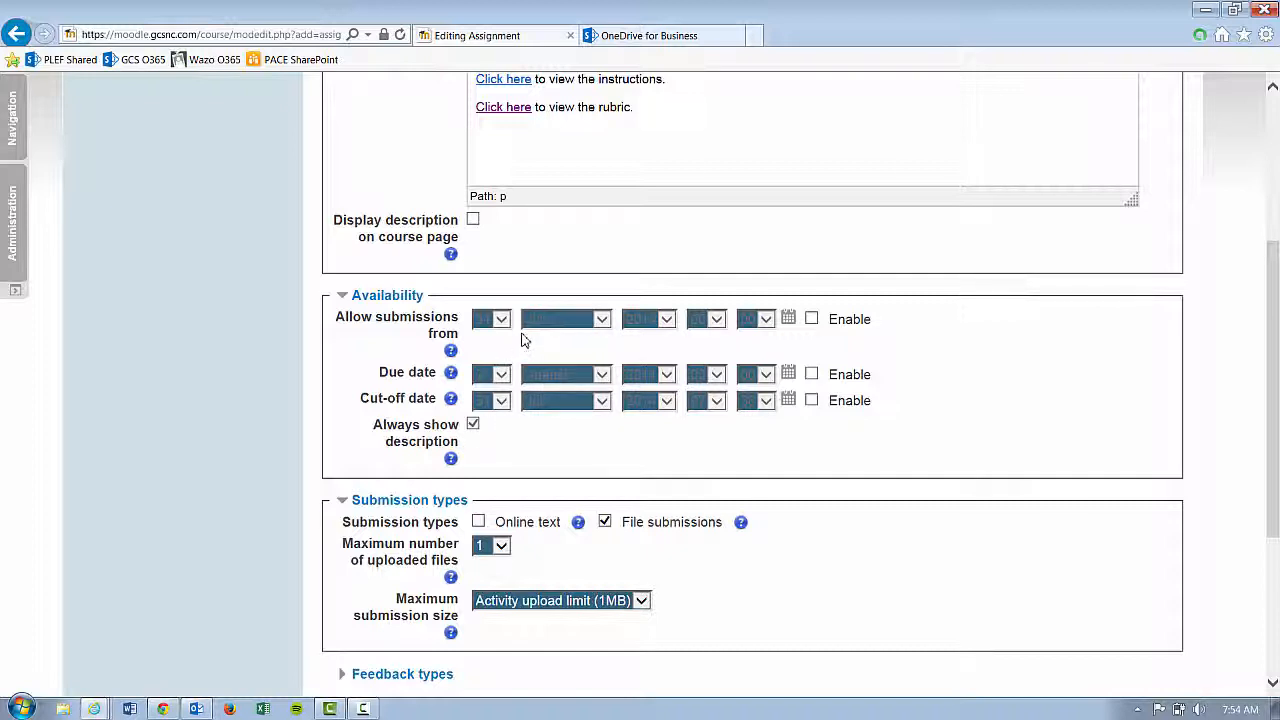
Allow Online text in addition to File submissions as a submission type.
scroll(400, 337, down, 3)
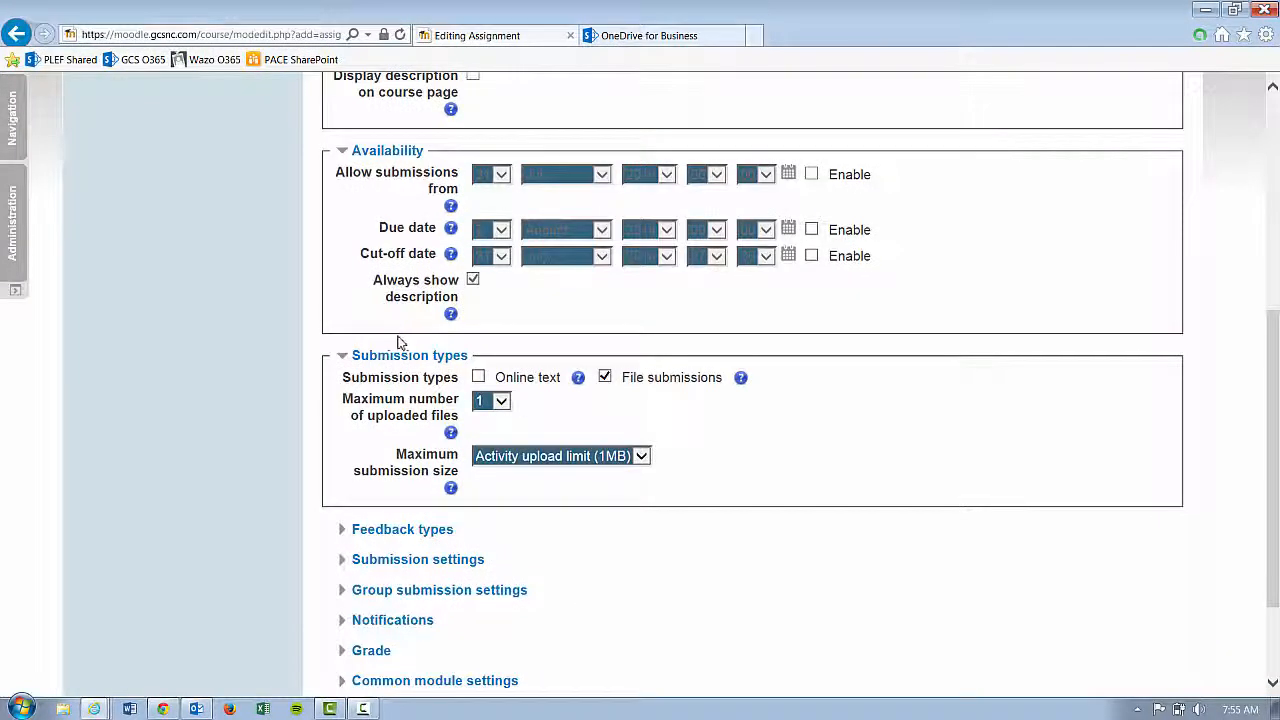
click(478, 378)
scroll(603, 383, up, 4)
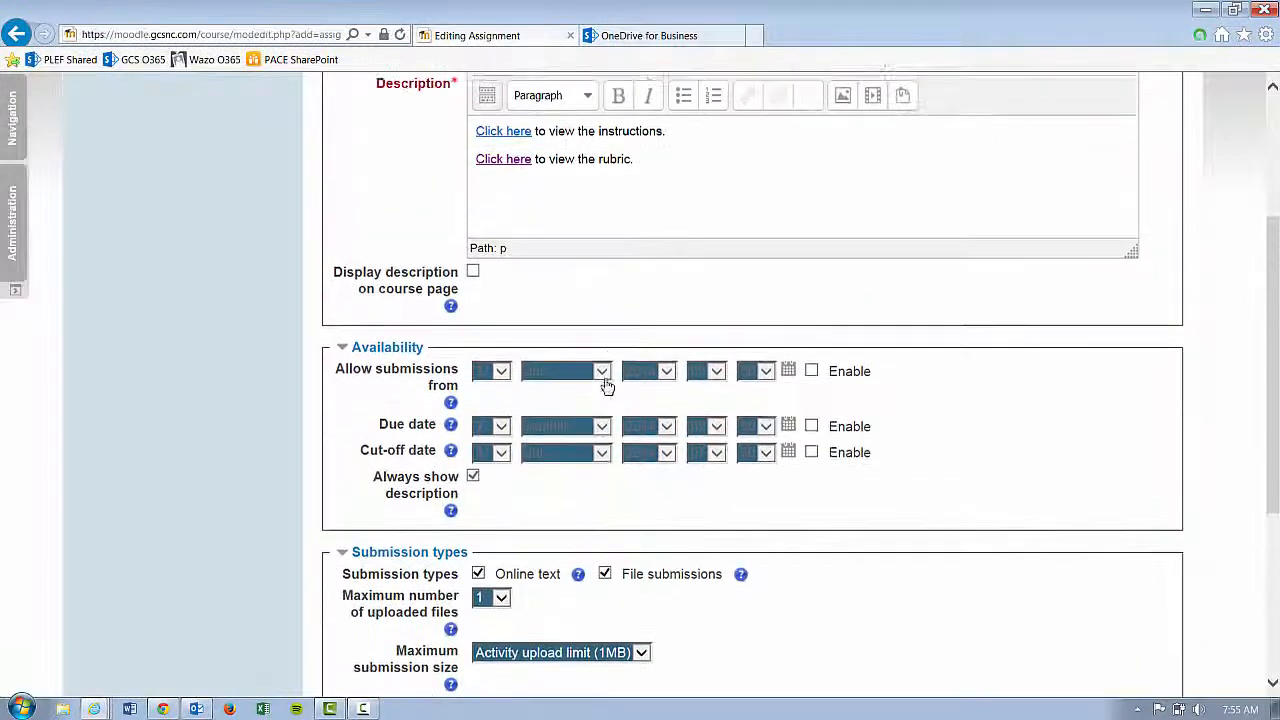
scroll(603, 383, up, 3)
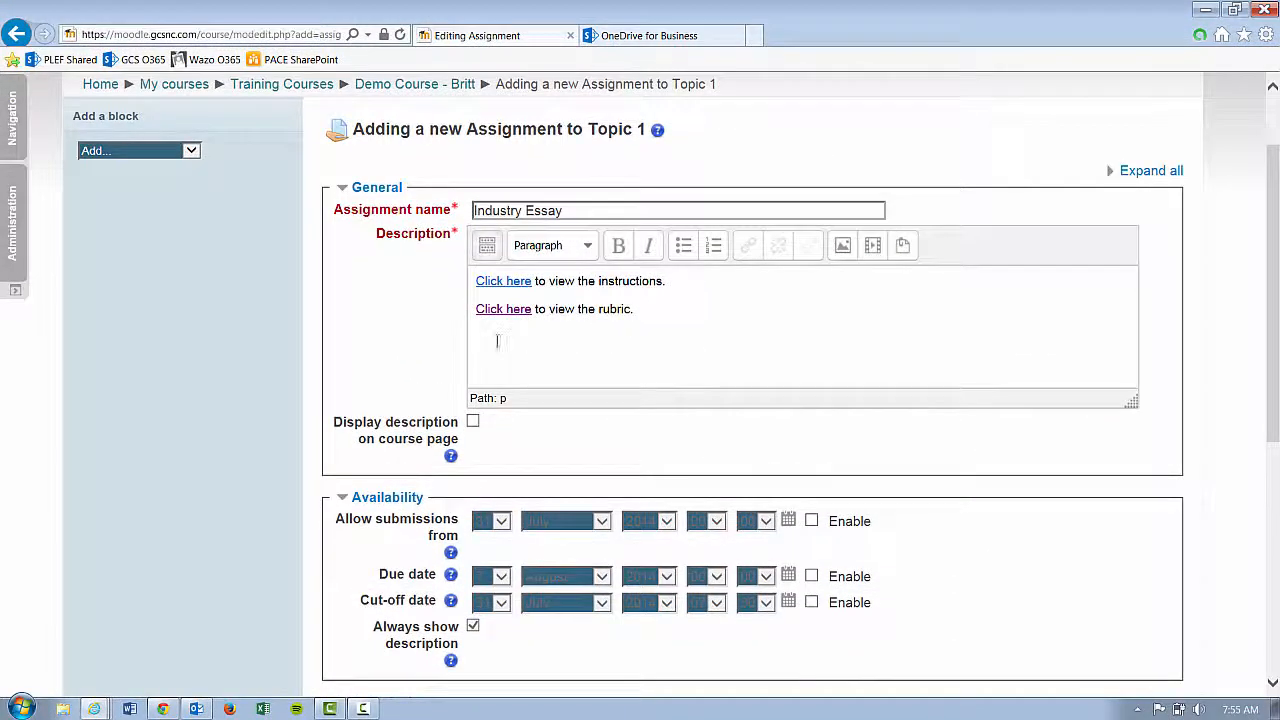
Check the options for the maximum number of uploaded files and select Activity upload limit (1MB) as the maximum submission size.
scroll(497, 341, down, 7)
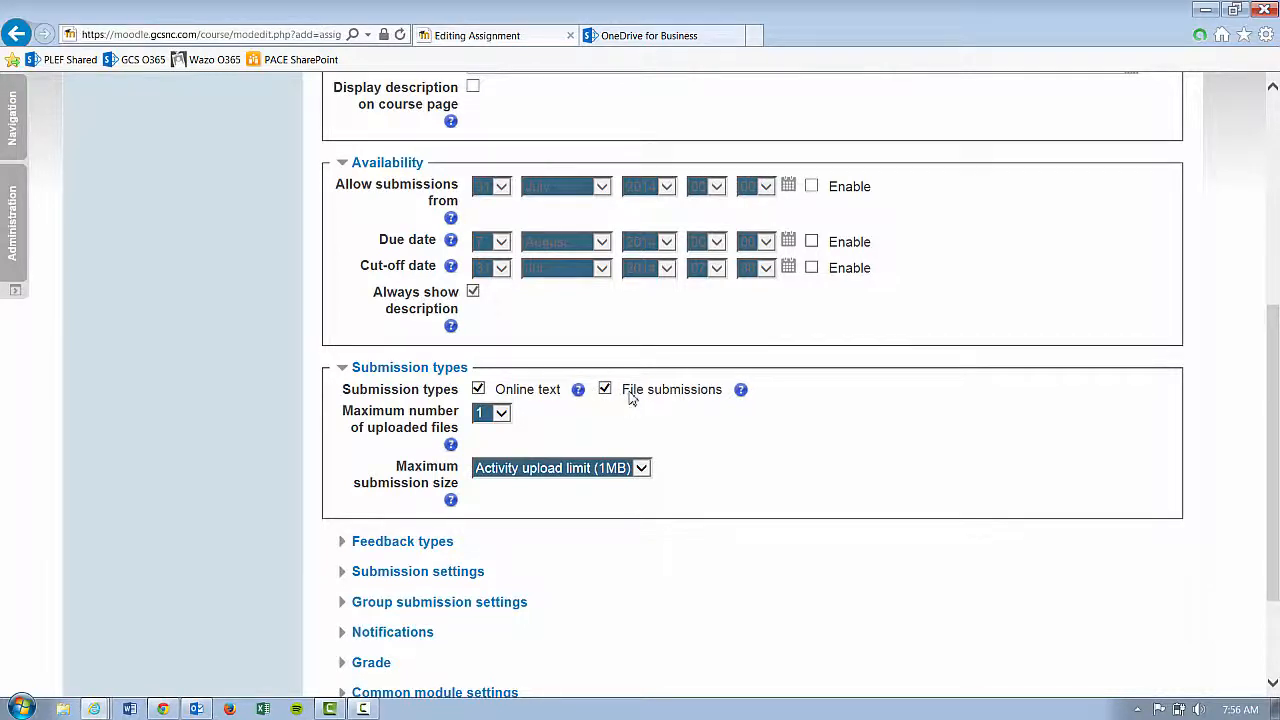
scroll(630, 398, down, 1)
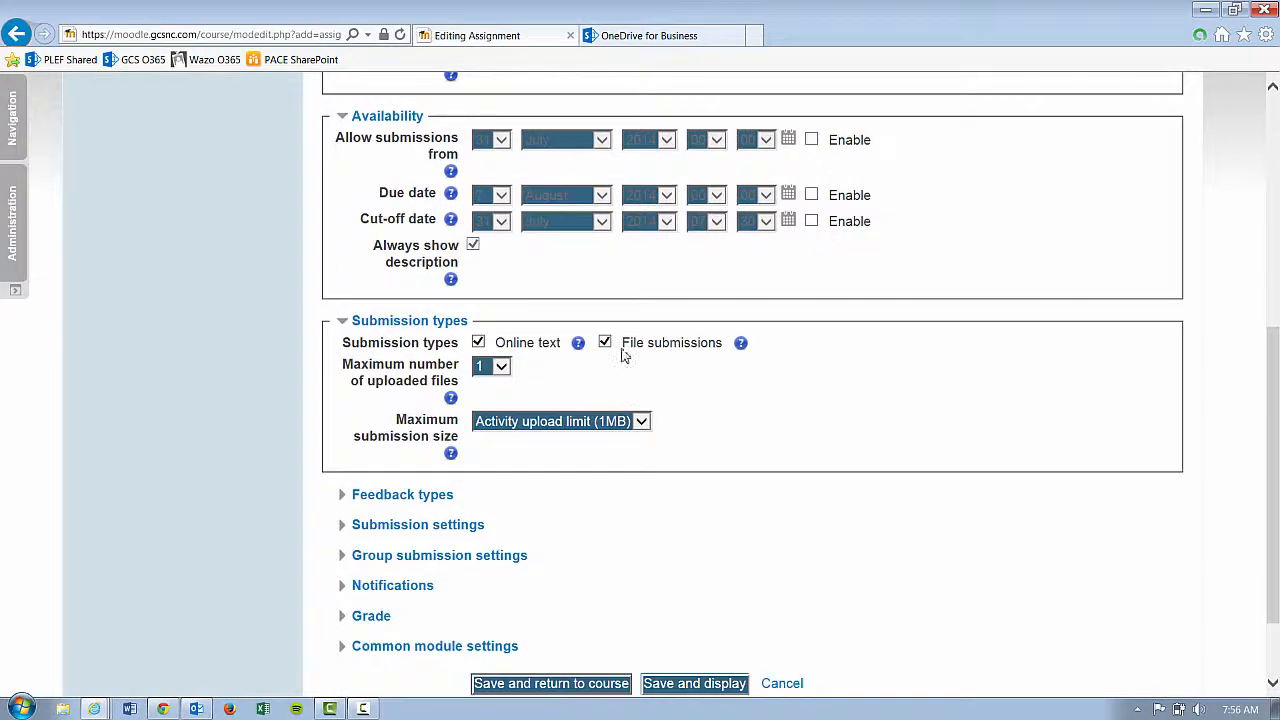
click(501, 368)
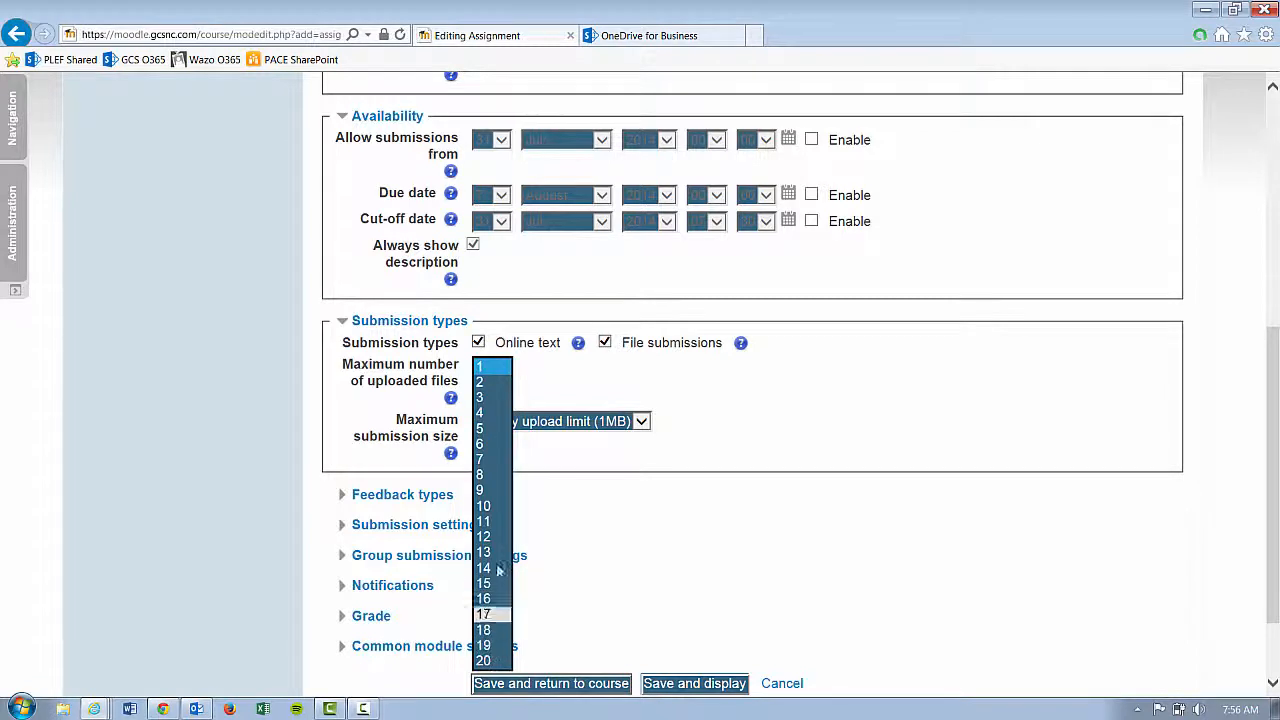
click(637, 421)
click(637, 421)
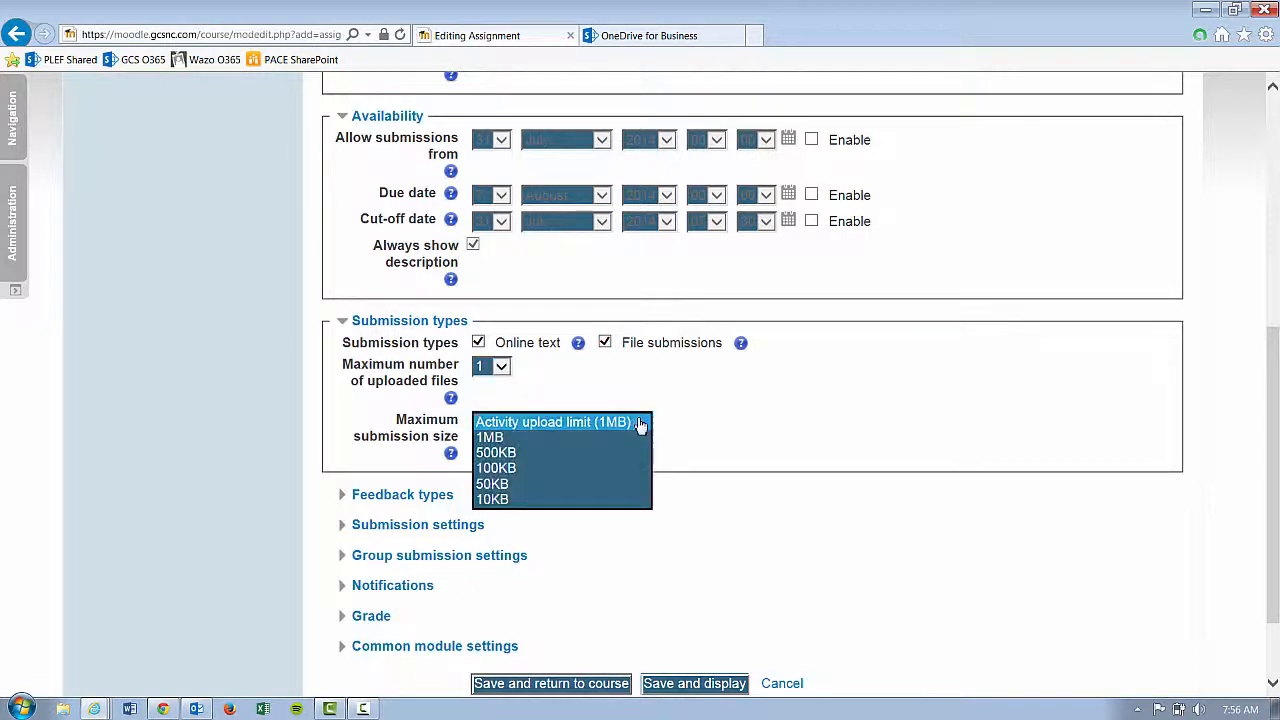
click(536, 424)
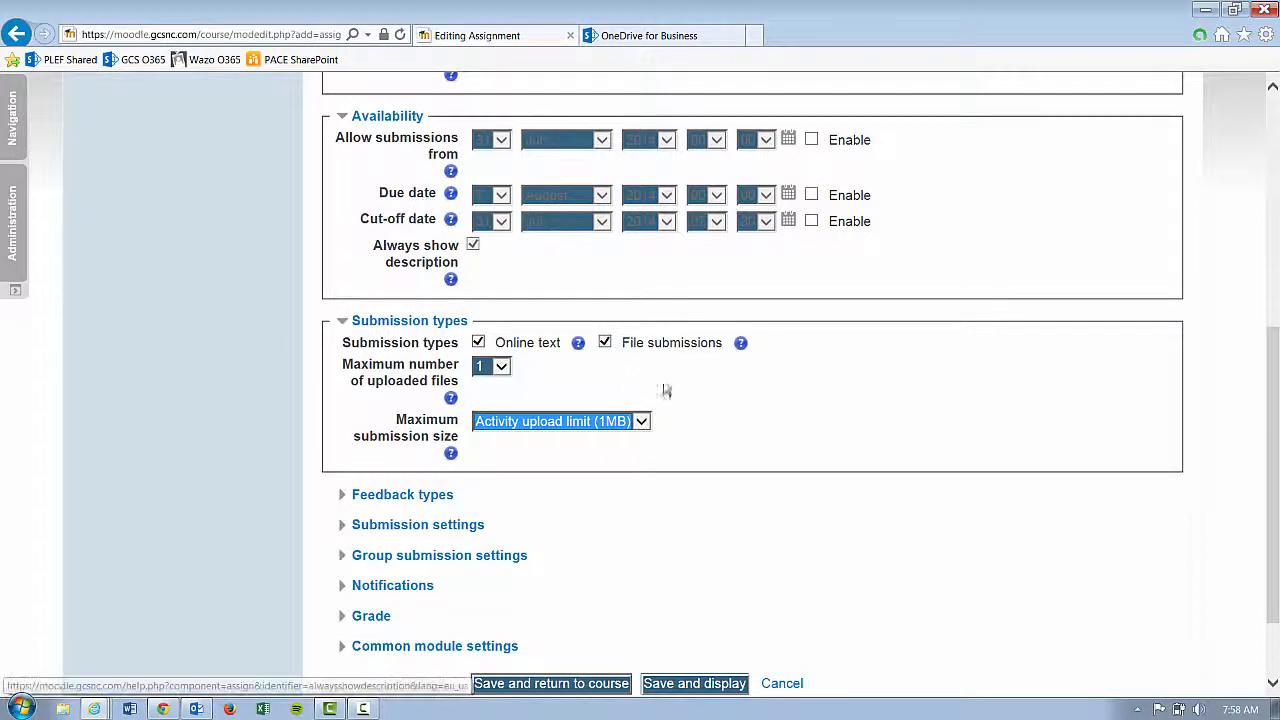
Expand the feedback types and enable Feedback files alongside Feedback comments.
scroll(677, 352, down, 2)
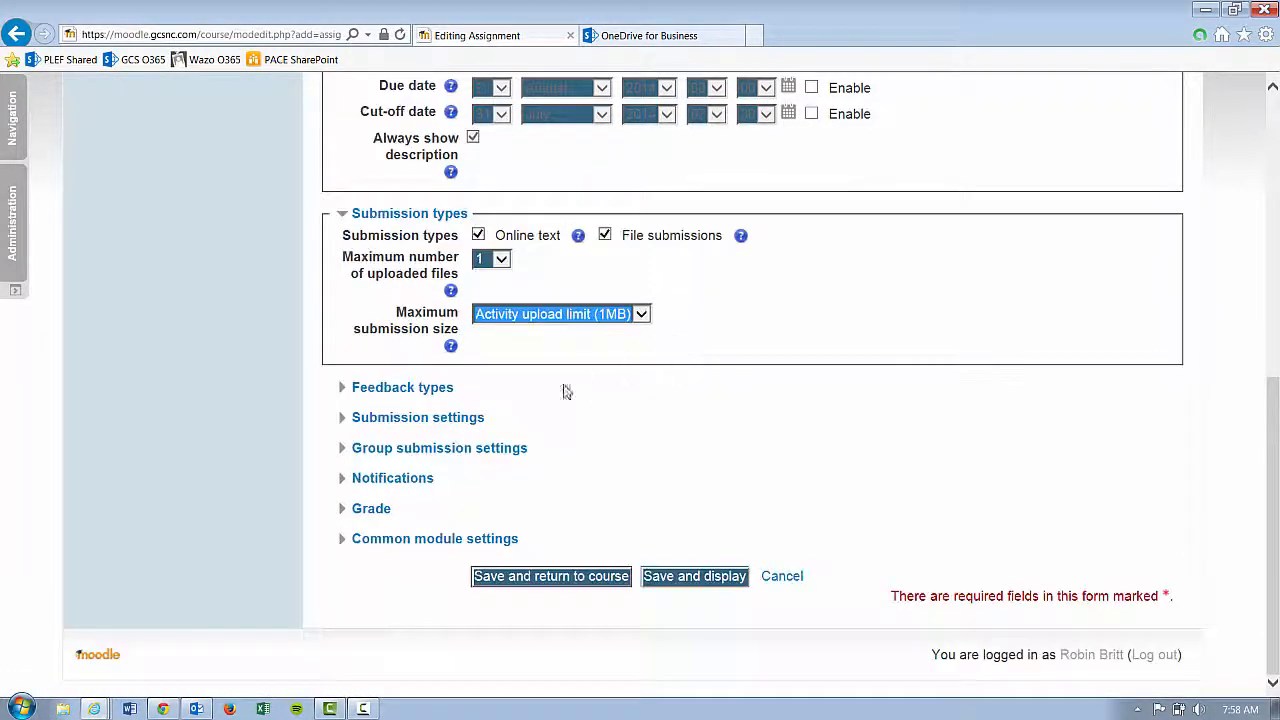
click(432, 389)
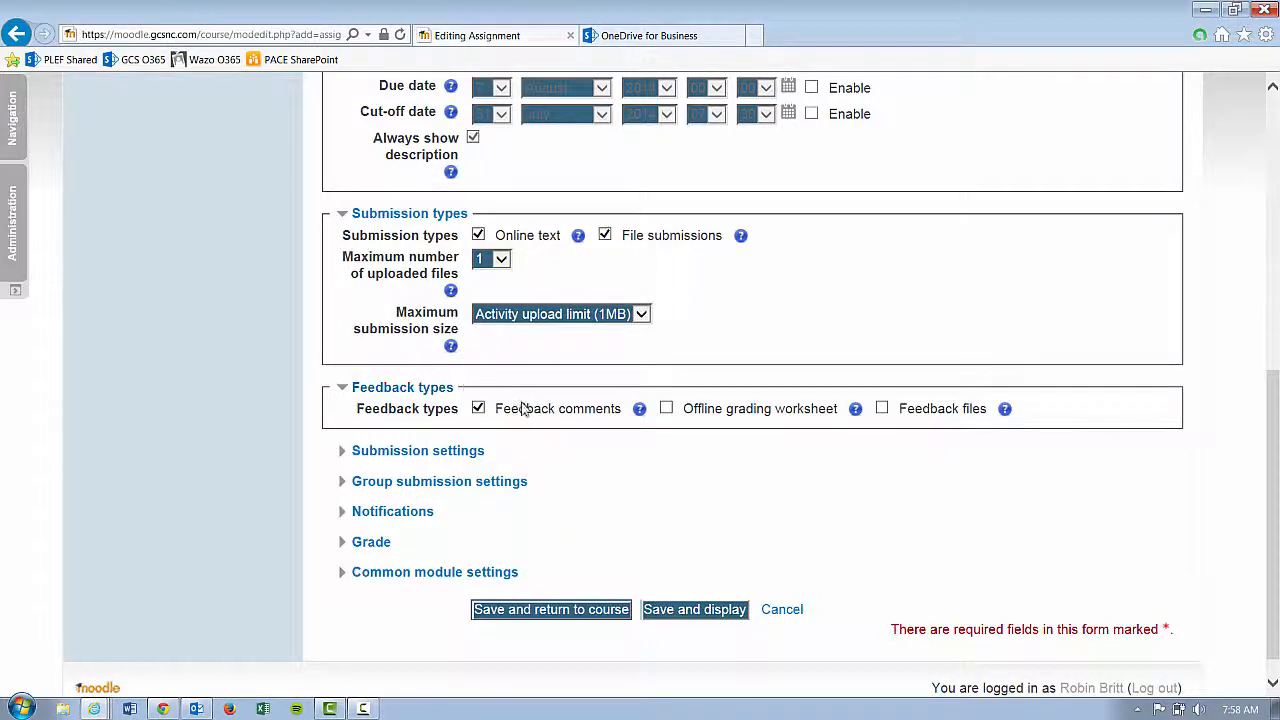
scroll(533, 416, up, 6)
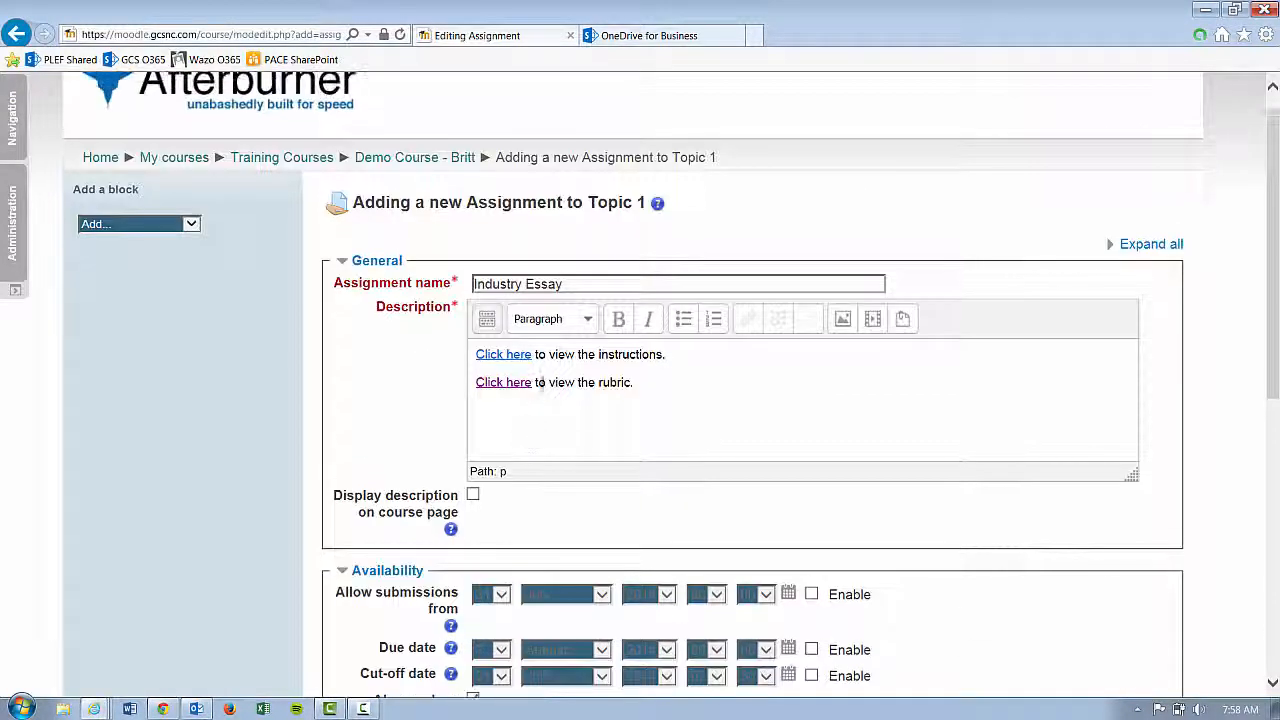
scroll(535, 388, down, 6)
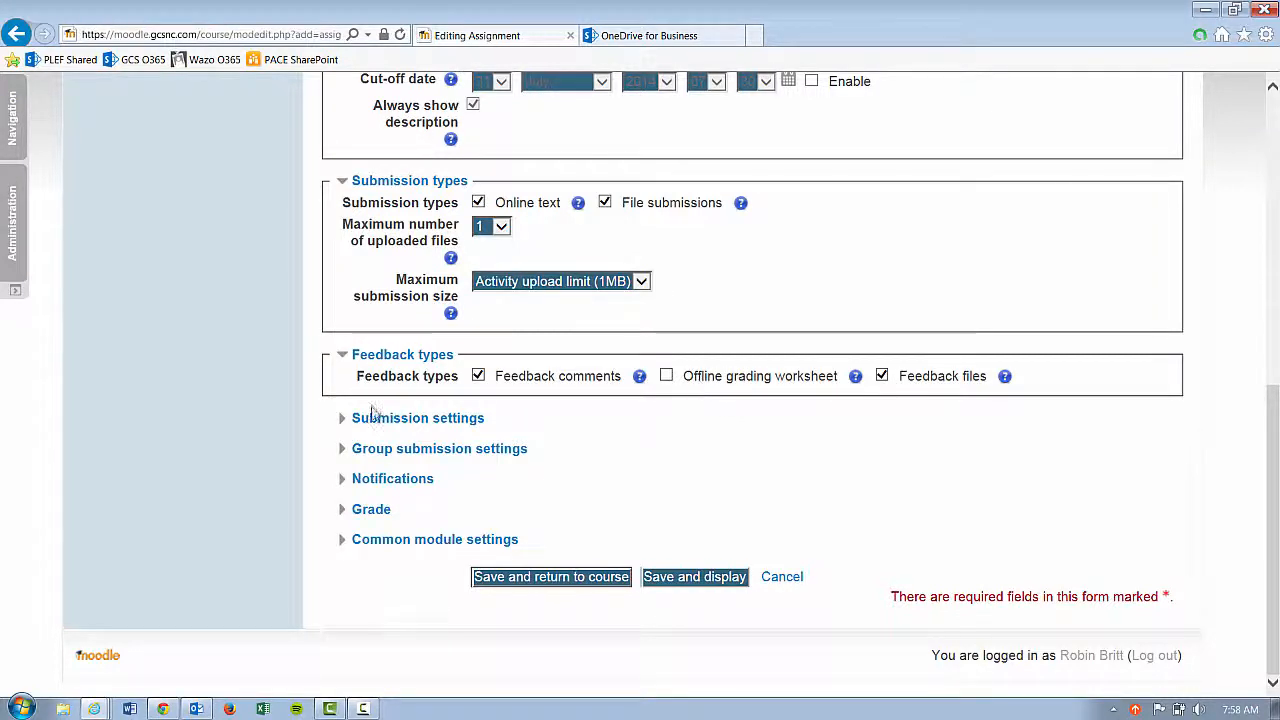
In the submission settings, read the help on Require students click submit button and set that option to Yes.
click(370, 424)
scroll(563, 351, down, 3)
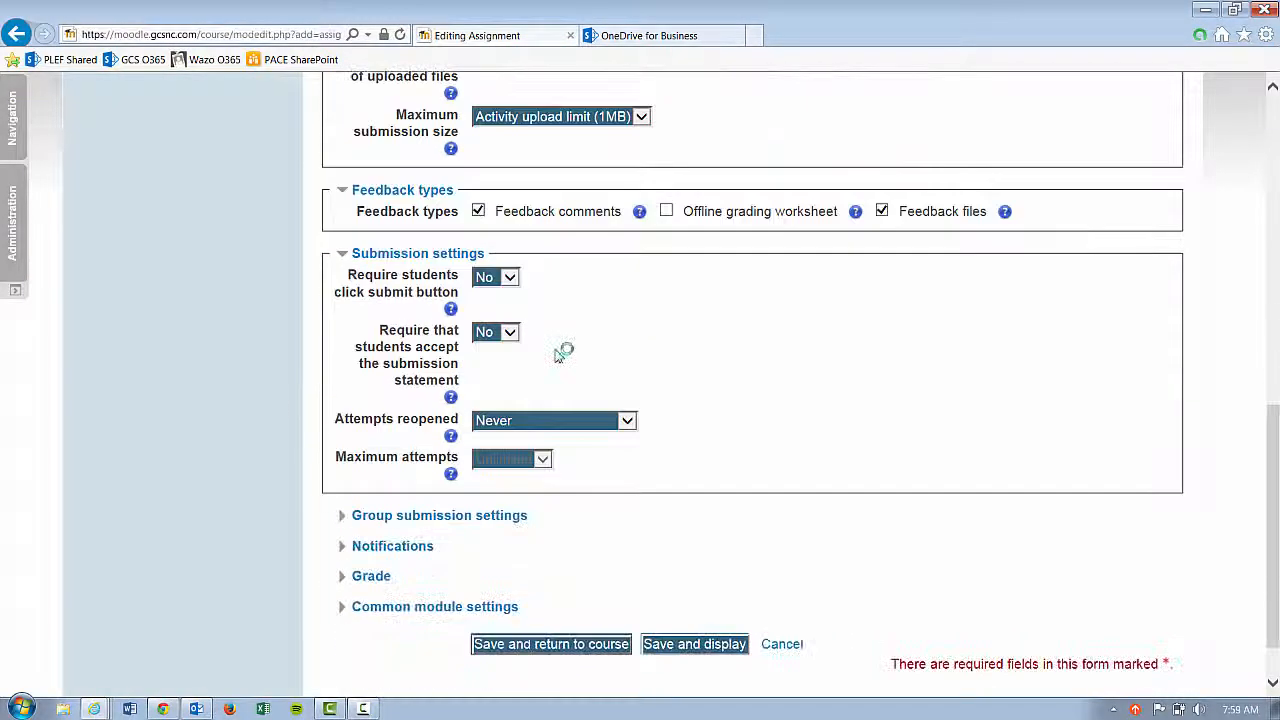
scroll(550, 330, up, 3)
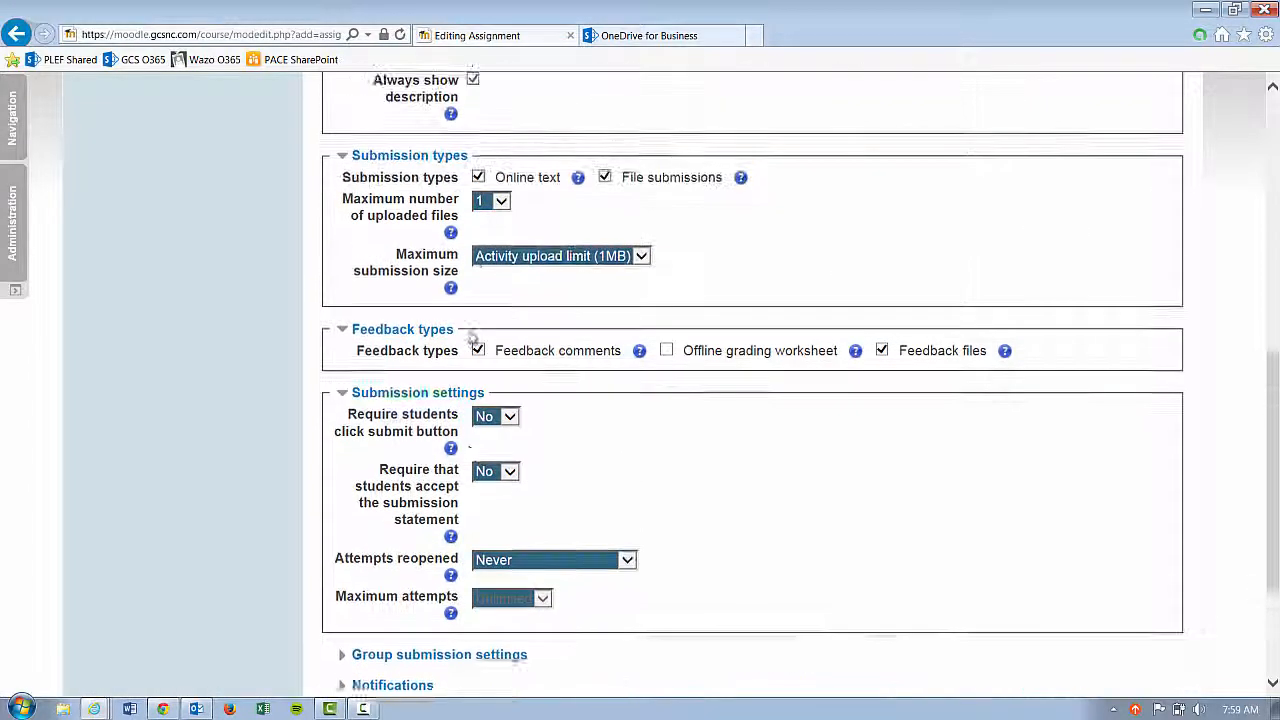
scroll(586, 429, down, 3)
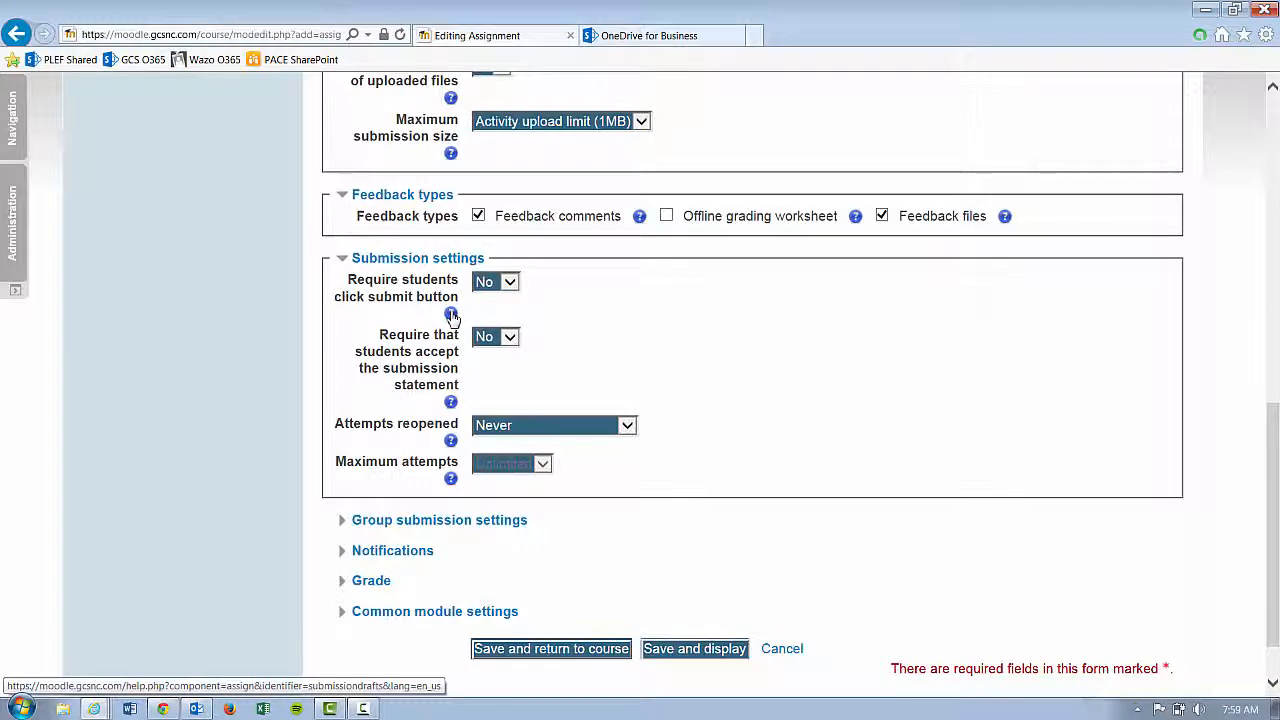
click(450, 314)
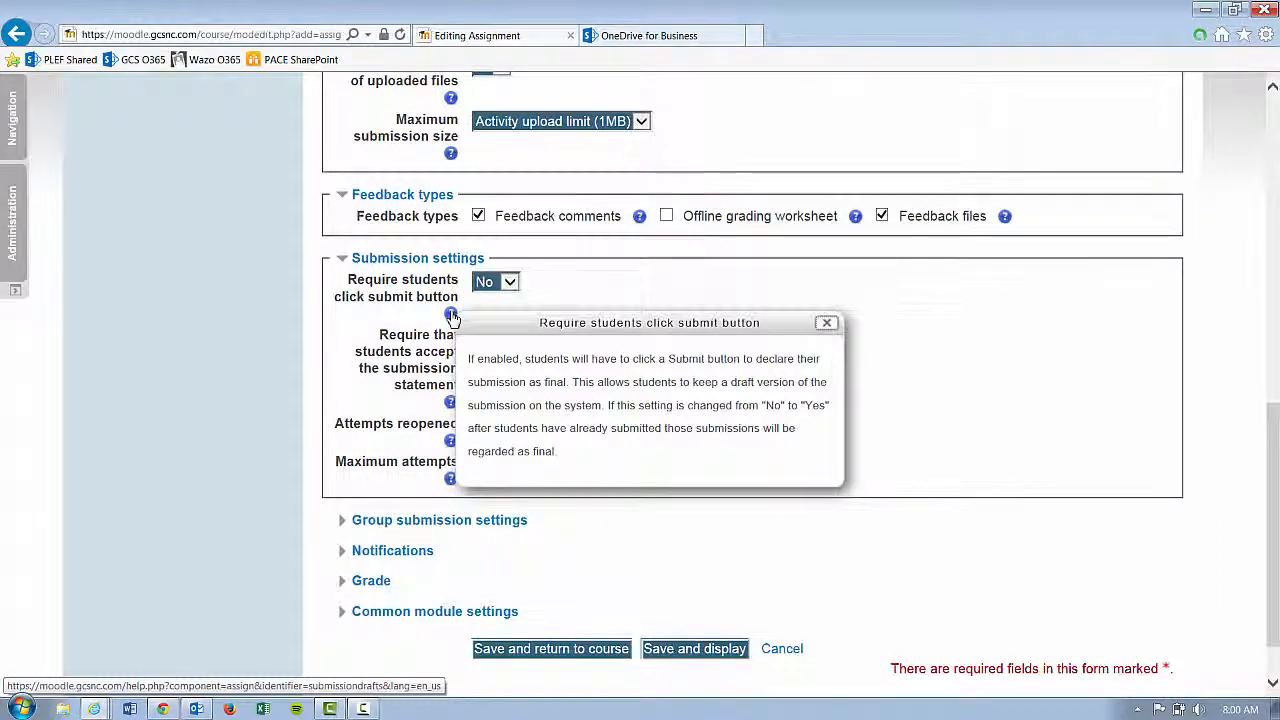
scroll(480, 280, down, 1)
click(507, 241)
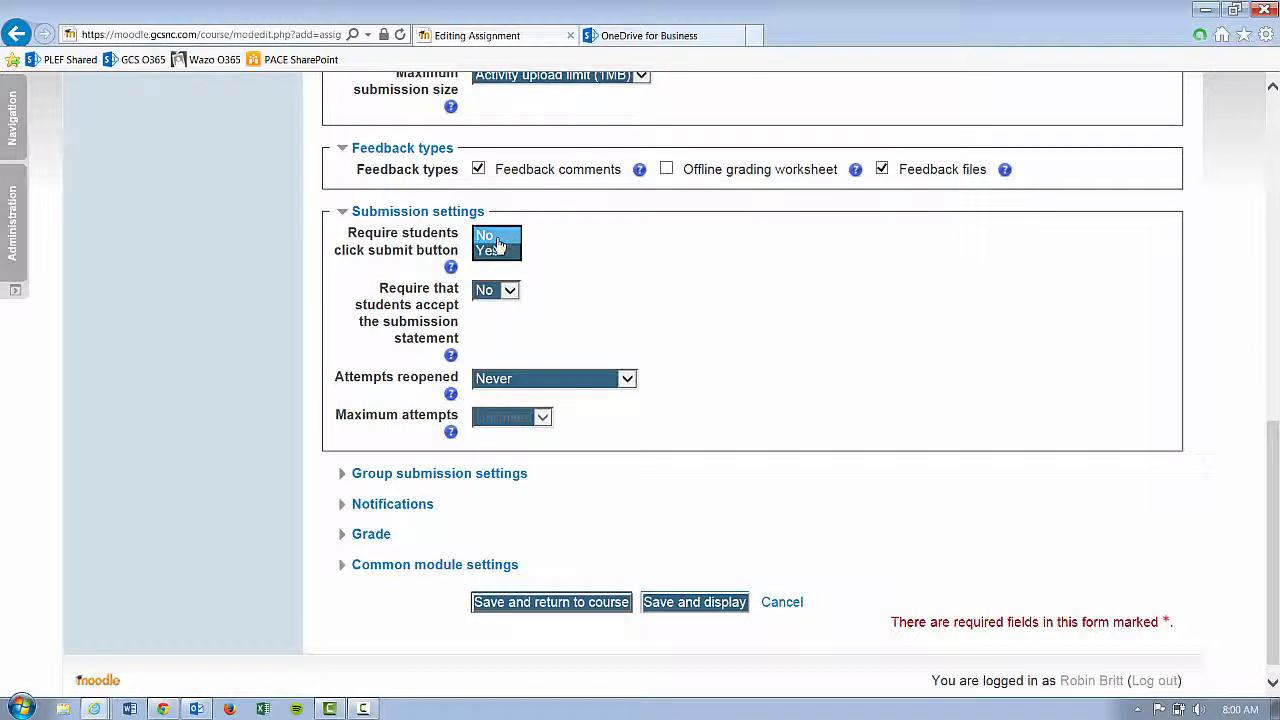
click(487, 250)
Read the help on Require that students accept the submission statement and set that option to Yes.
click(451, 355)
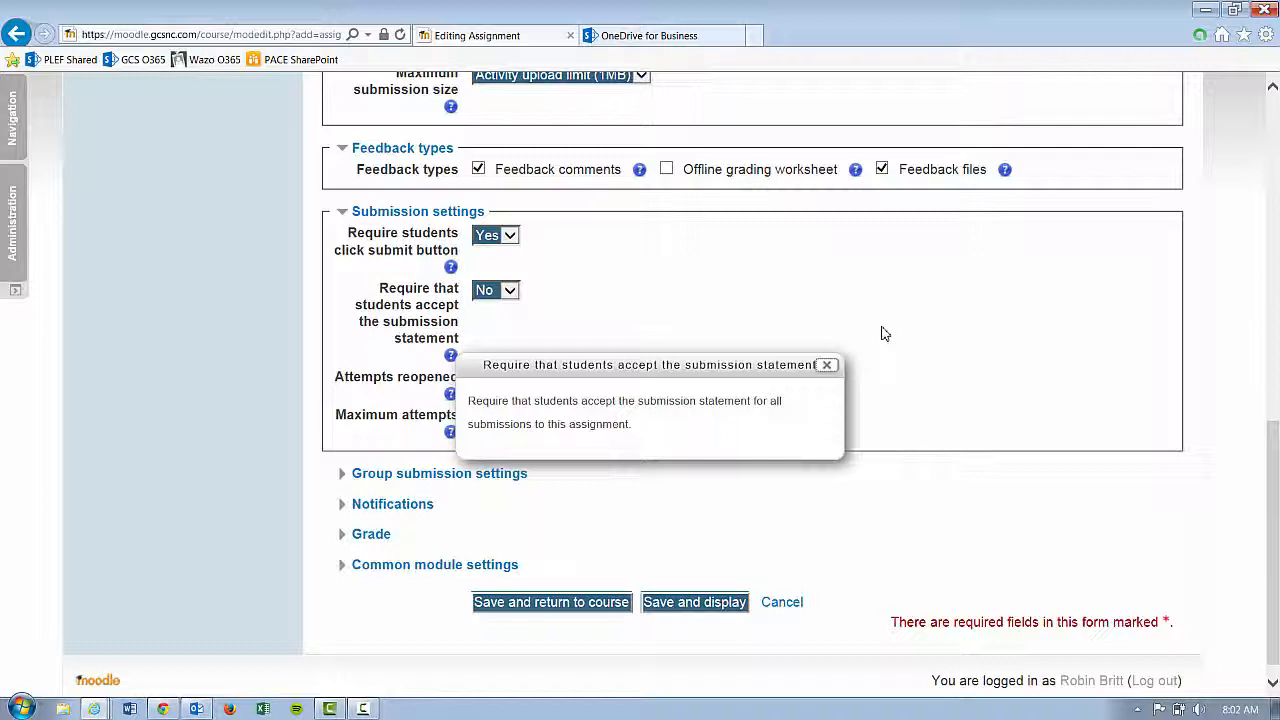
click(496, 290)
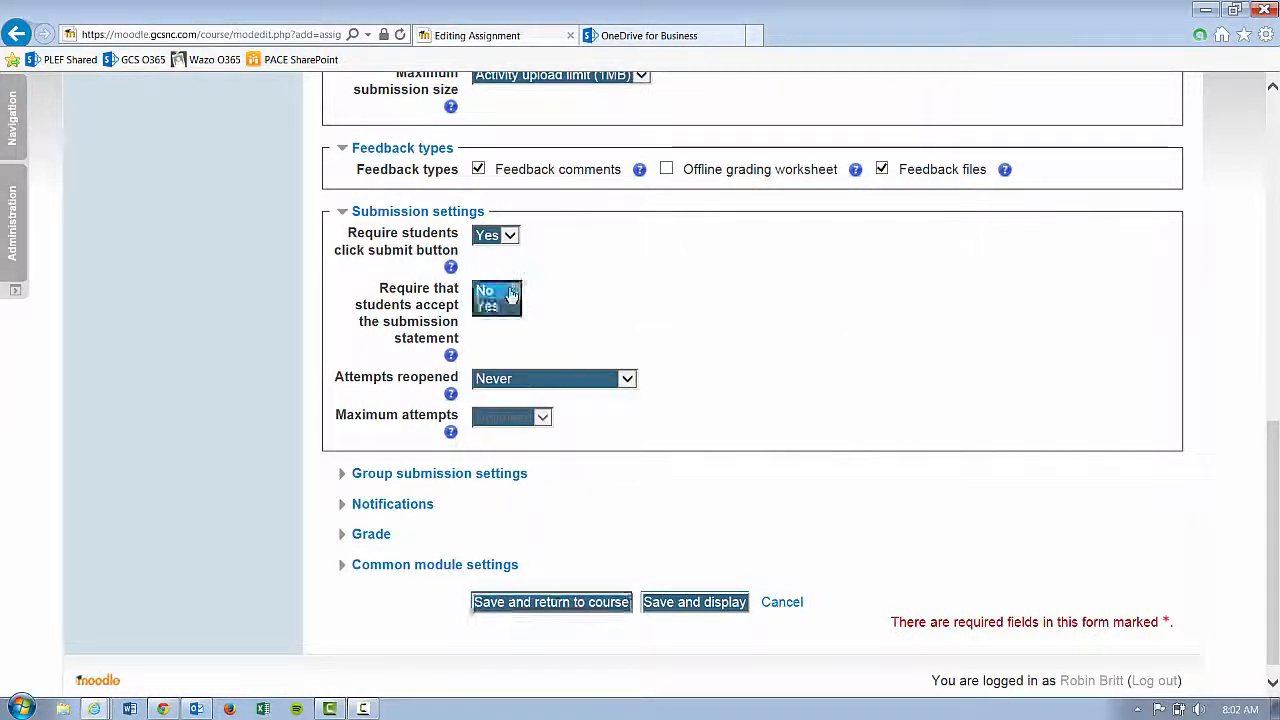
click(498, 308)
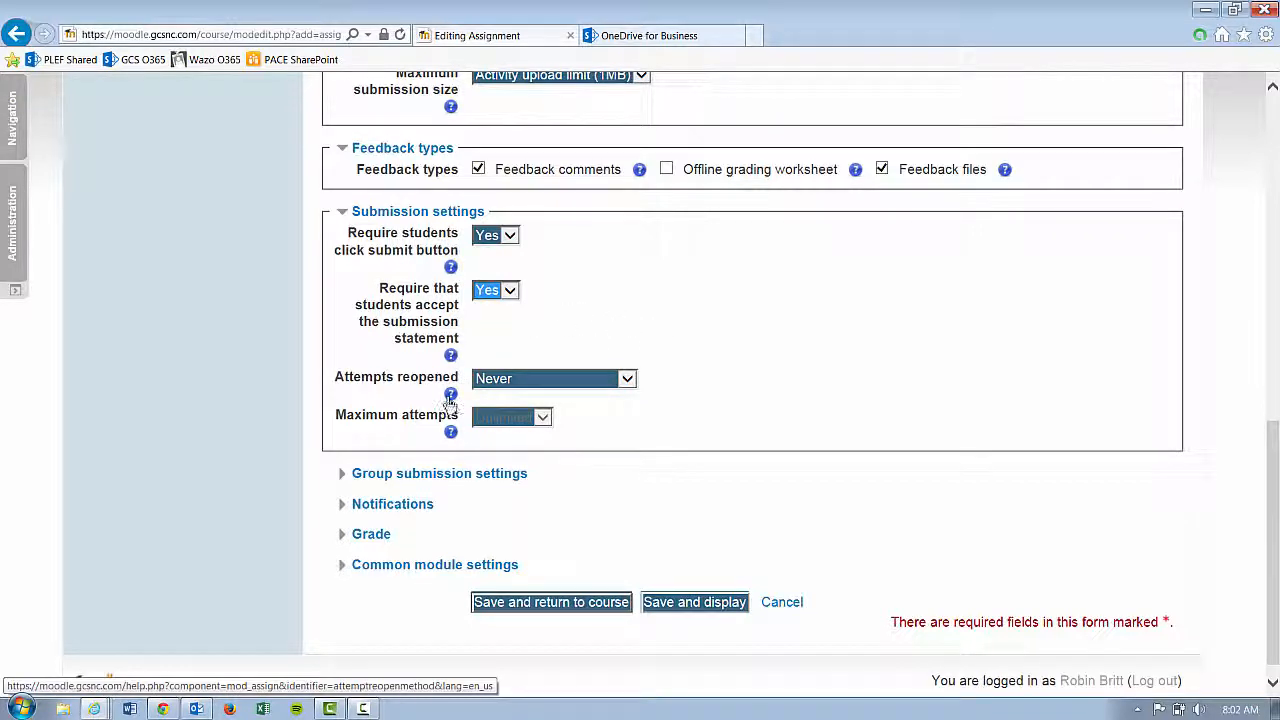
Read the help on Attempts reopened, set it to Manually, and keep the maximum attempts at Unlimited.
click(451, 396)
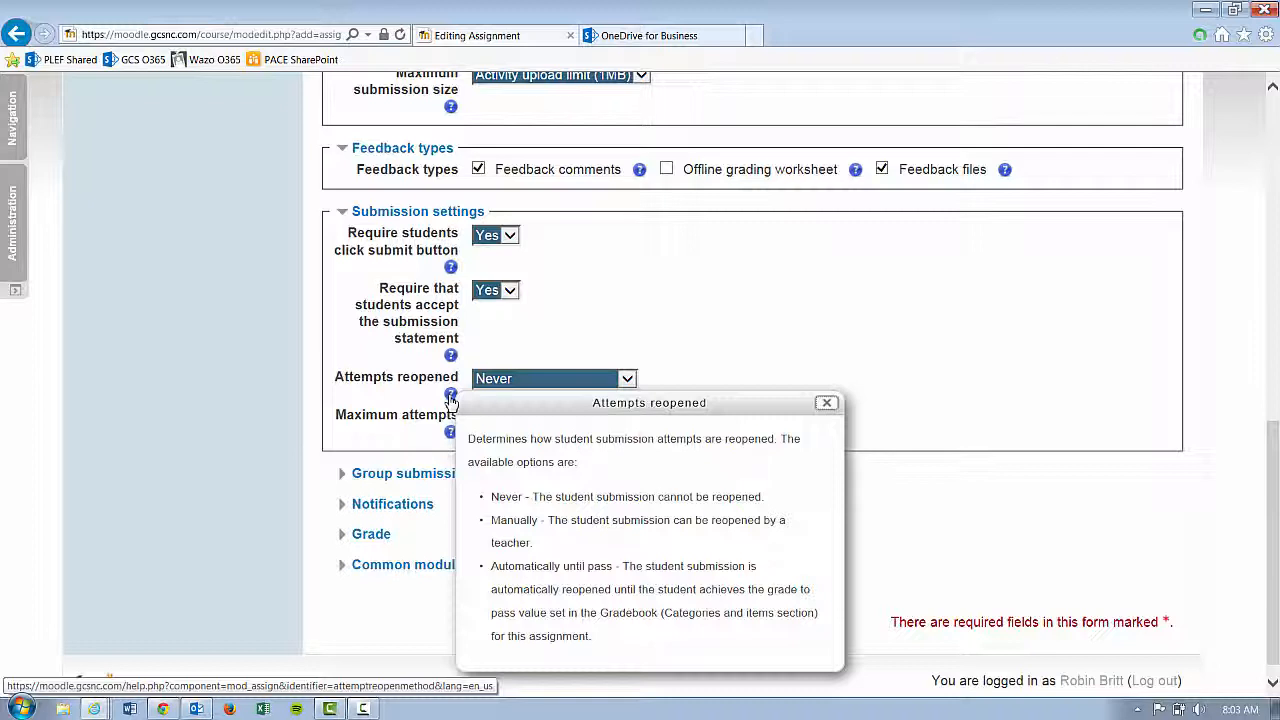
click(626, 380)
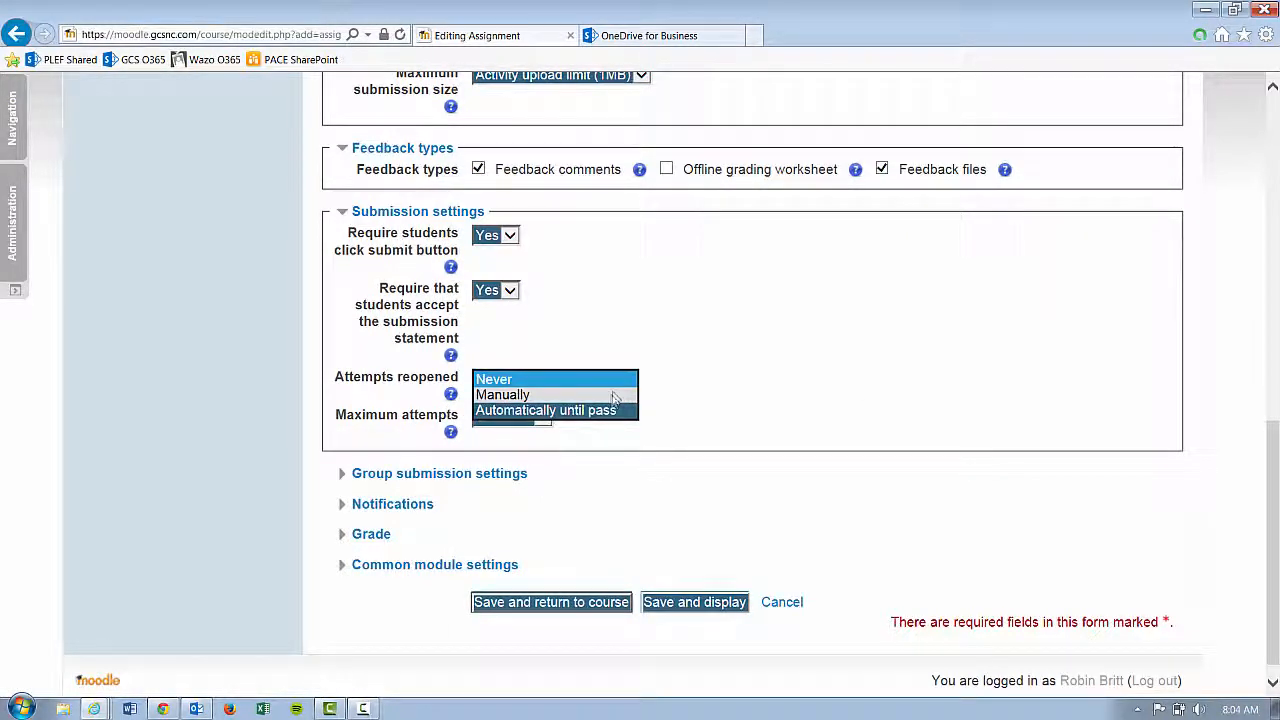
click(611, 396)
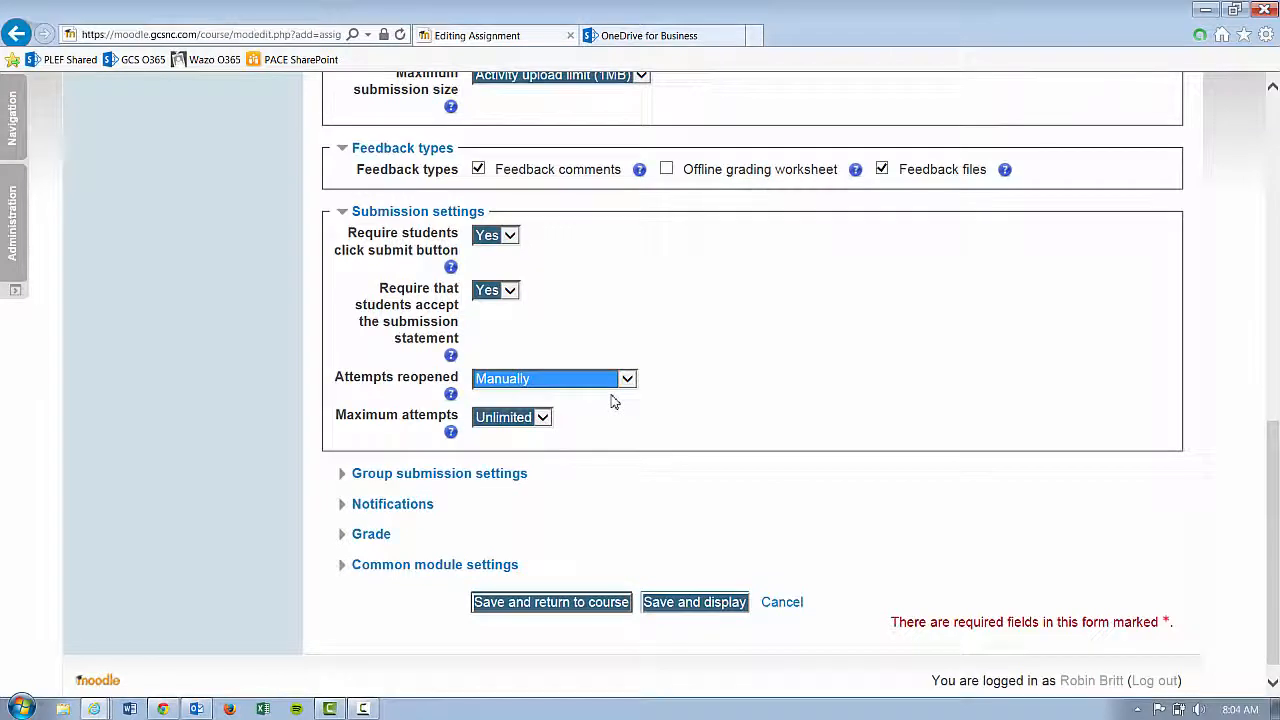
click(533, 420)
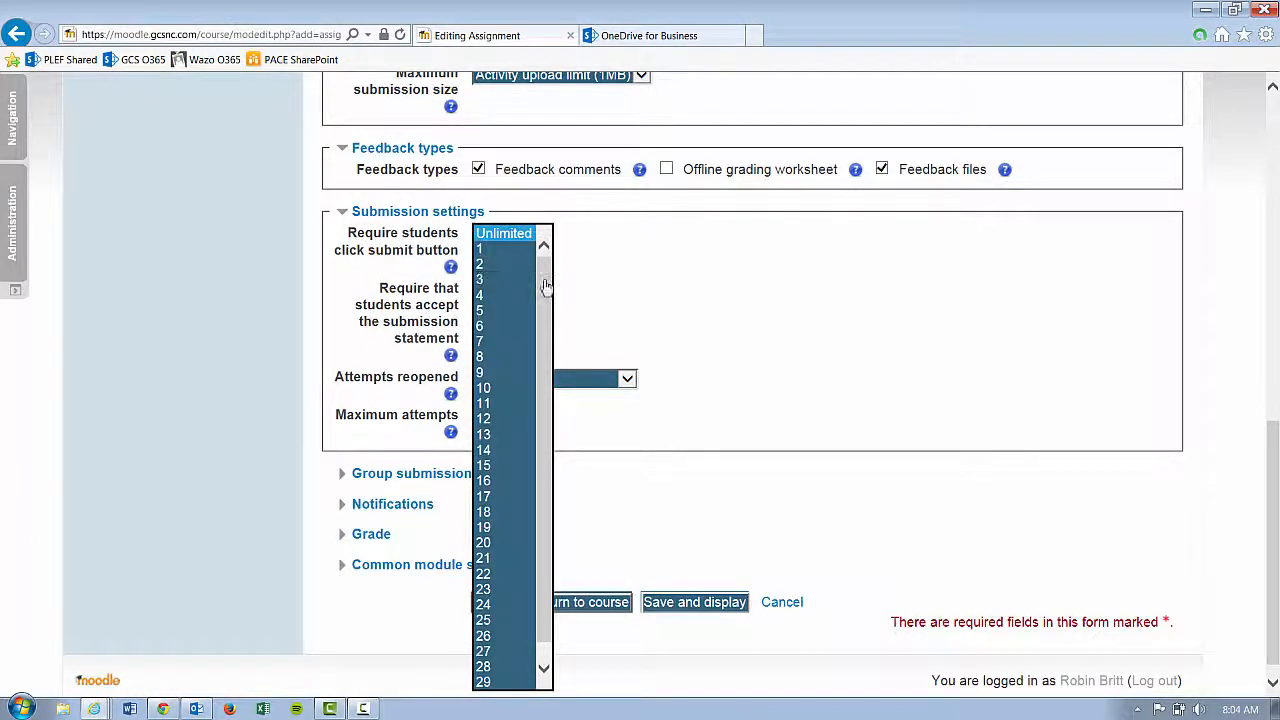
mouse_move(543, 284)
mouse_down()
mouse_move(540, 374)
mouse_move(543, 304)
mouse_up()
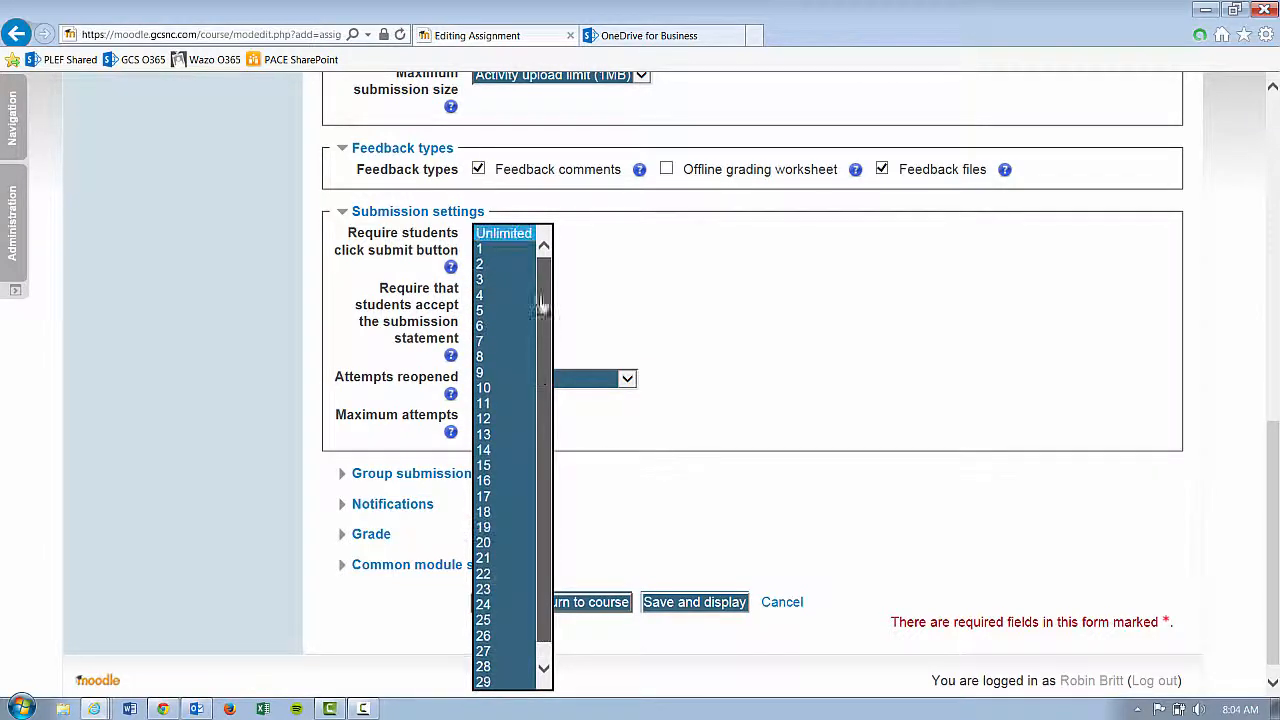
click(498, 243)
Expand the assignment's Notifications settings.
scroll(433, 458, down, 1)
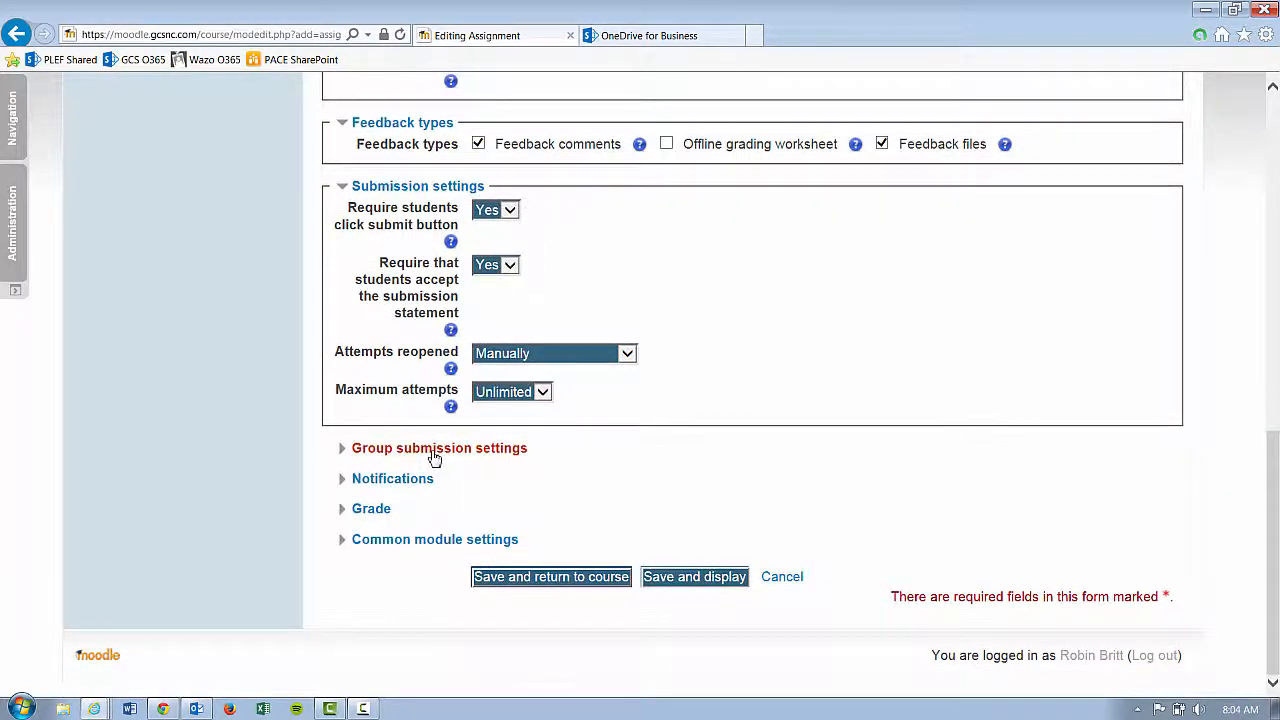
click(416, 480)
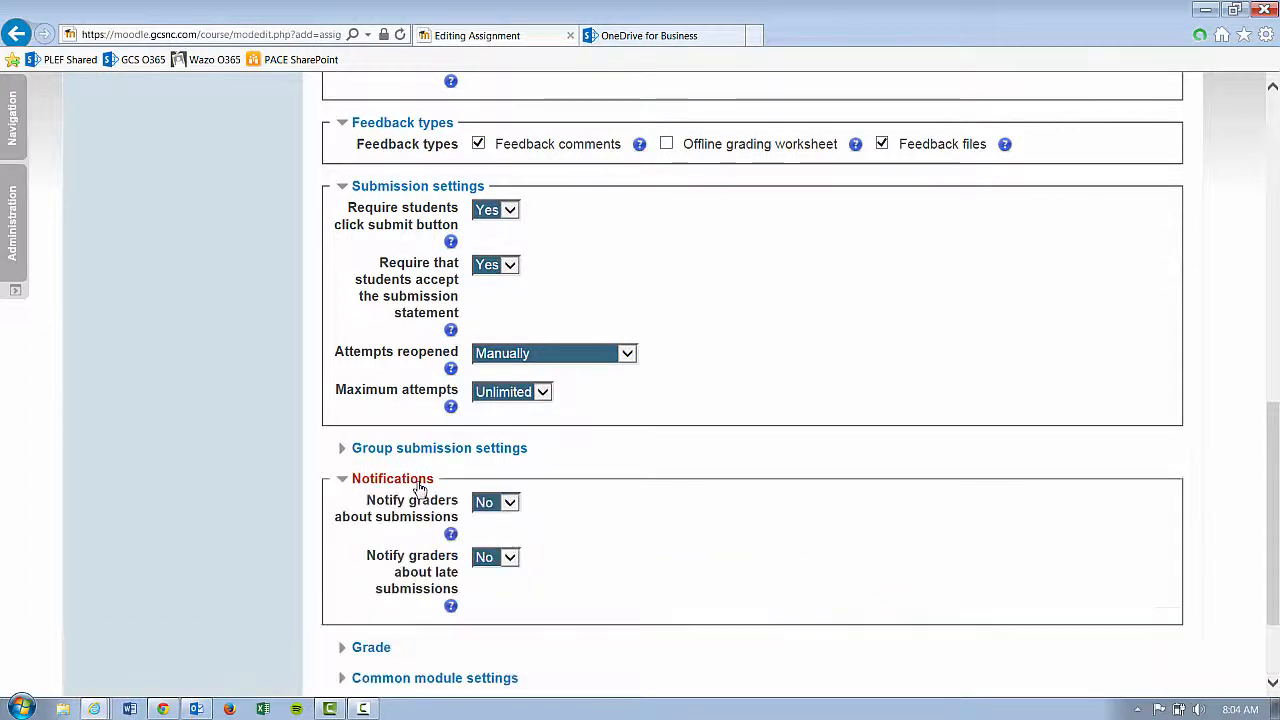
scroll(640, 490, down, 2)
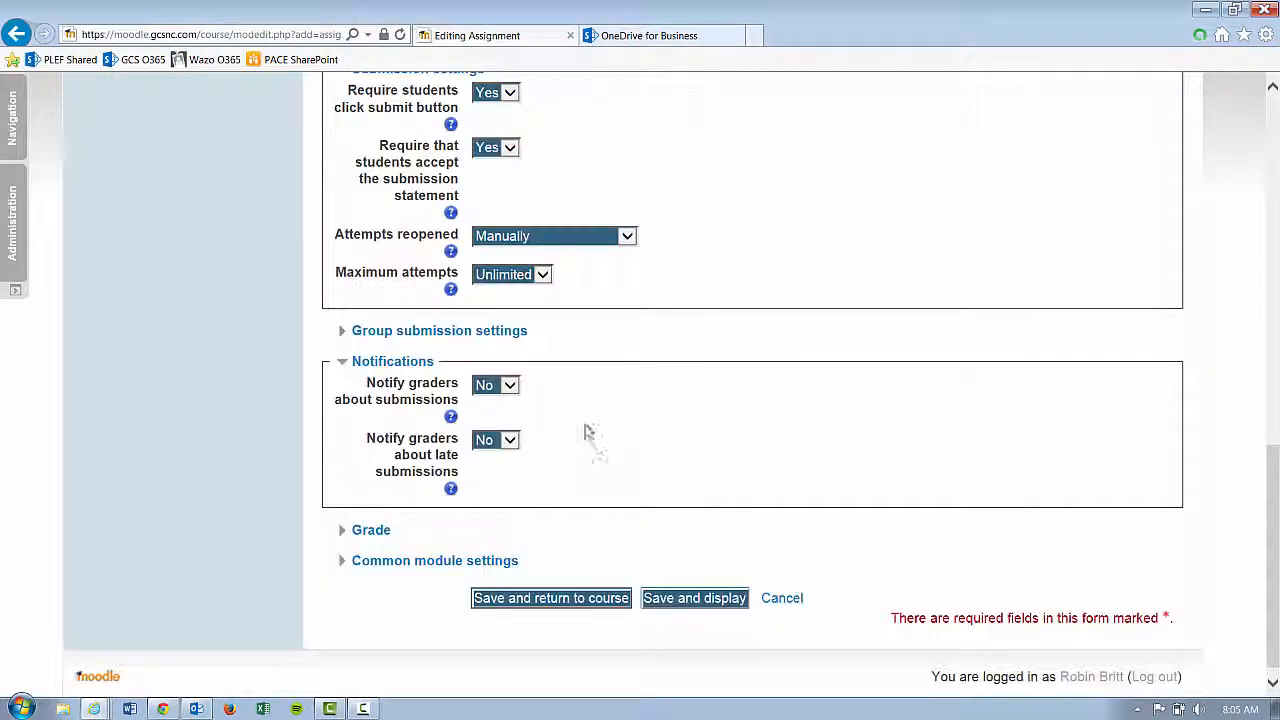
Switch Notify graders about submissions to Yes and back to No.
click(511, 392)
click(507, 399)
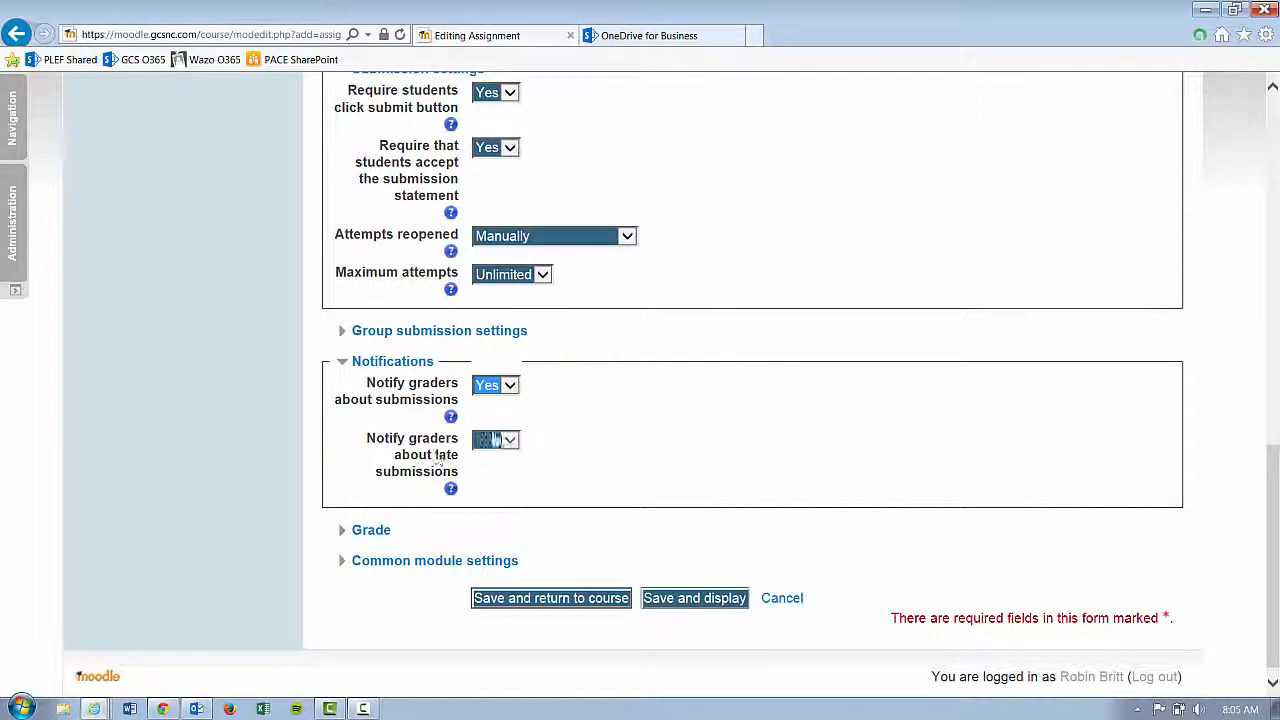
click(503, 390)
click(487, 370)
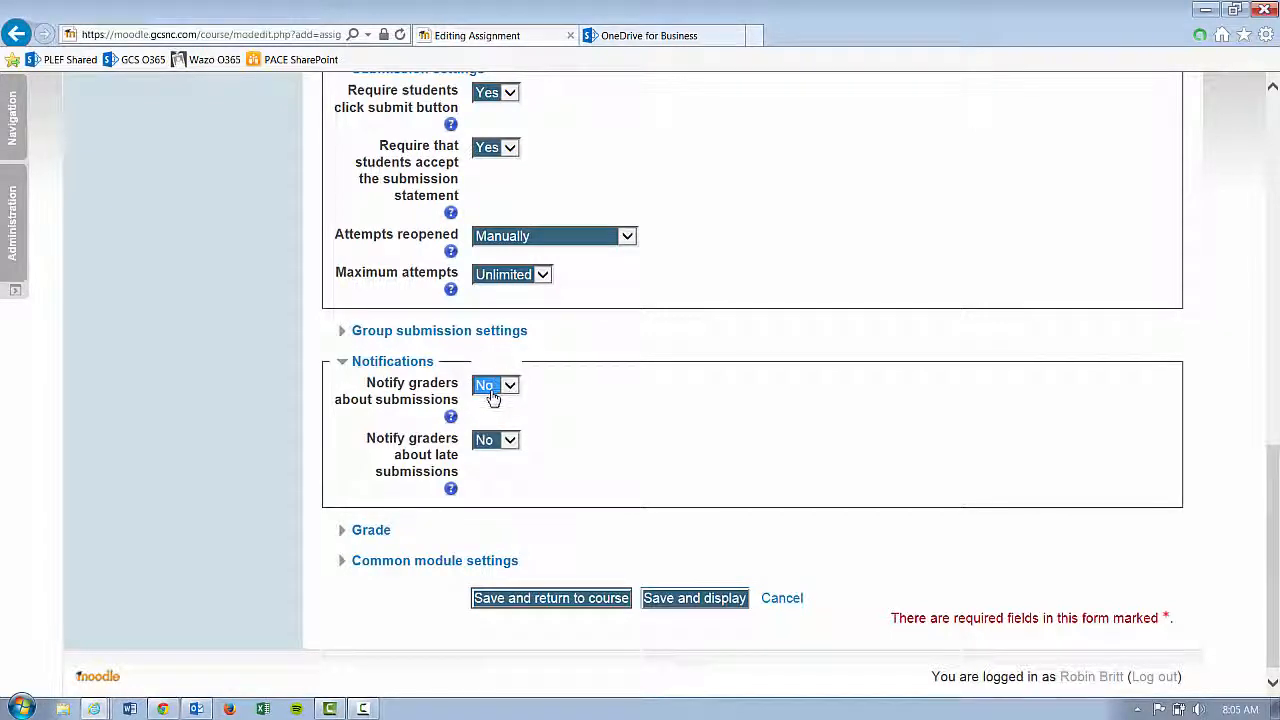
Set Notify graders about late submissions to Yes.
click(497, 442)
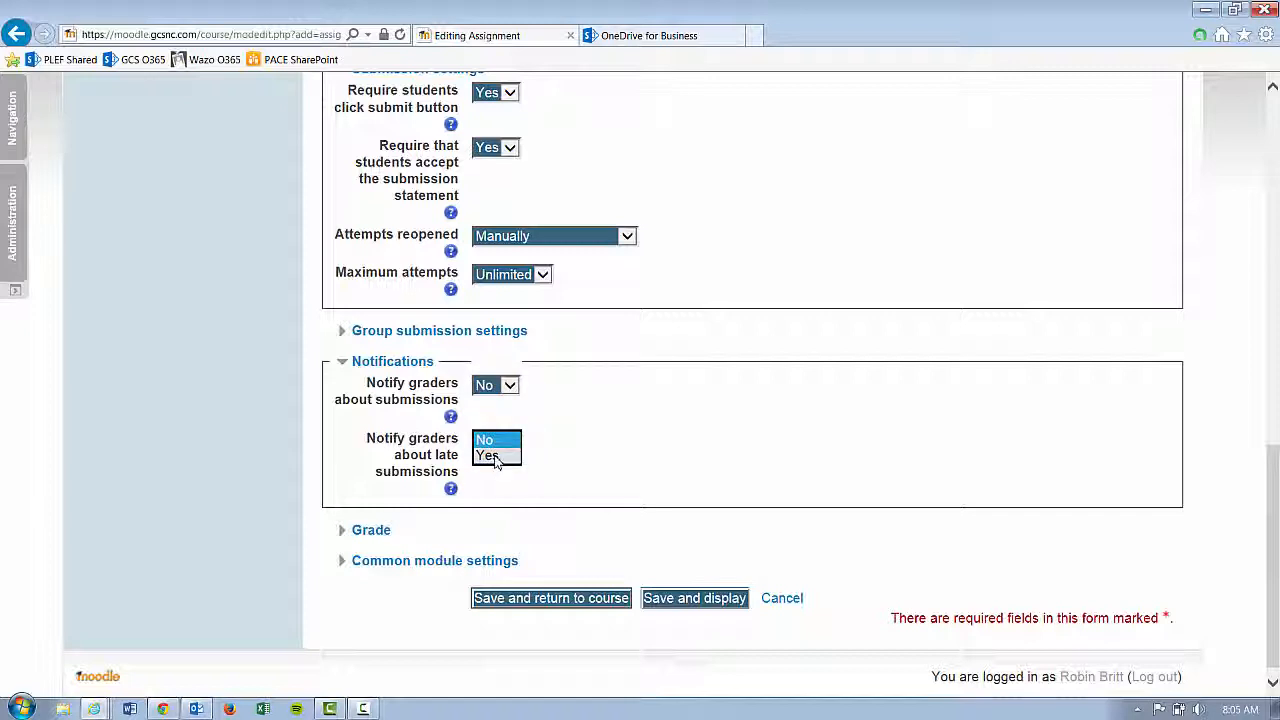
click(492, 456)
Expand the Grade settings, review the grade choices and keep 100, and save the assignment with a return to the course.
scroll(495, 462, down, 1)
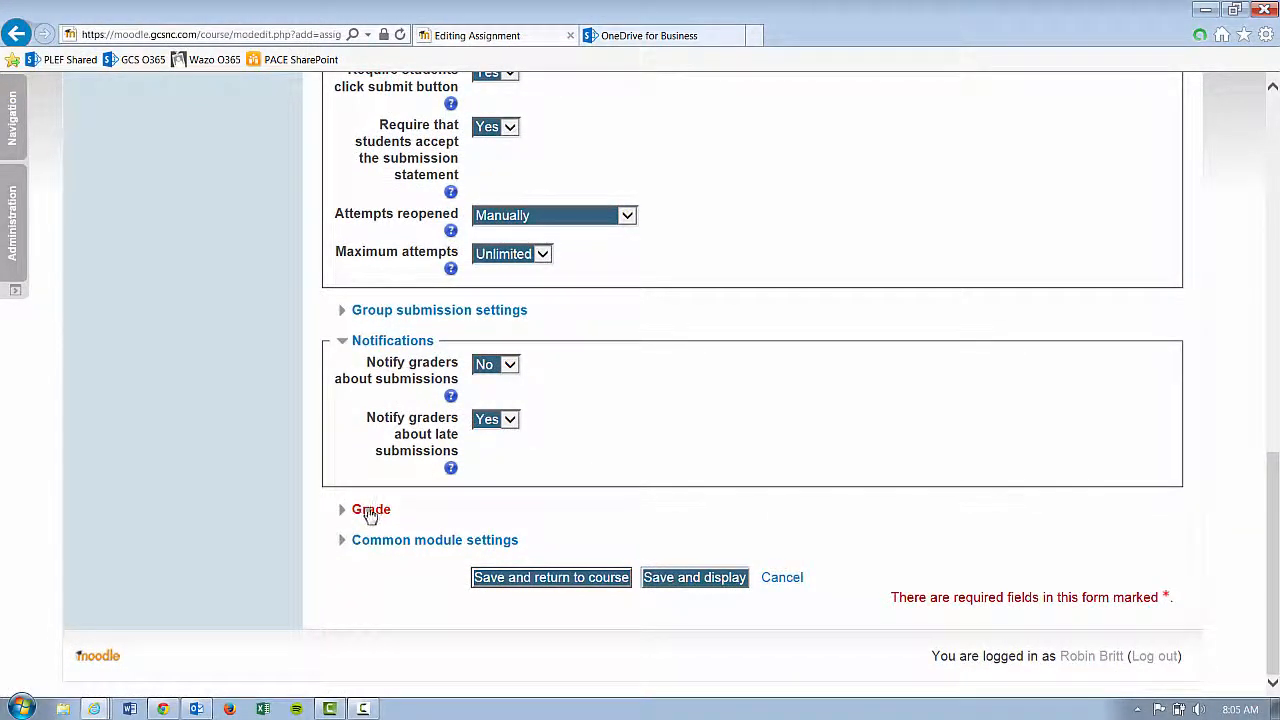
click(370, 510)
scroll(378, 500, down, 2)
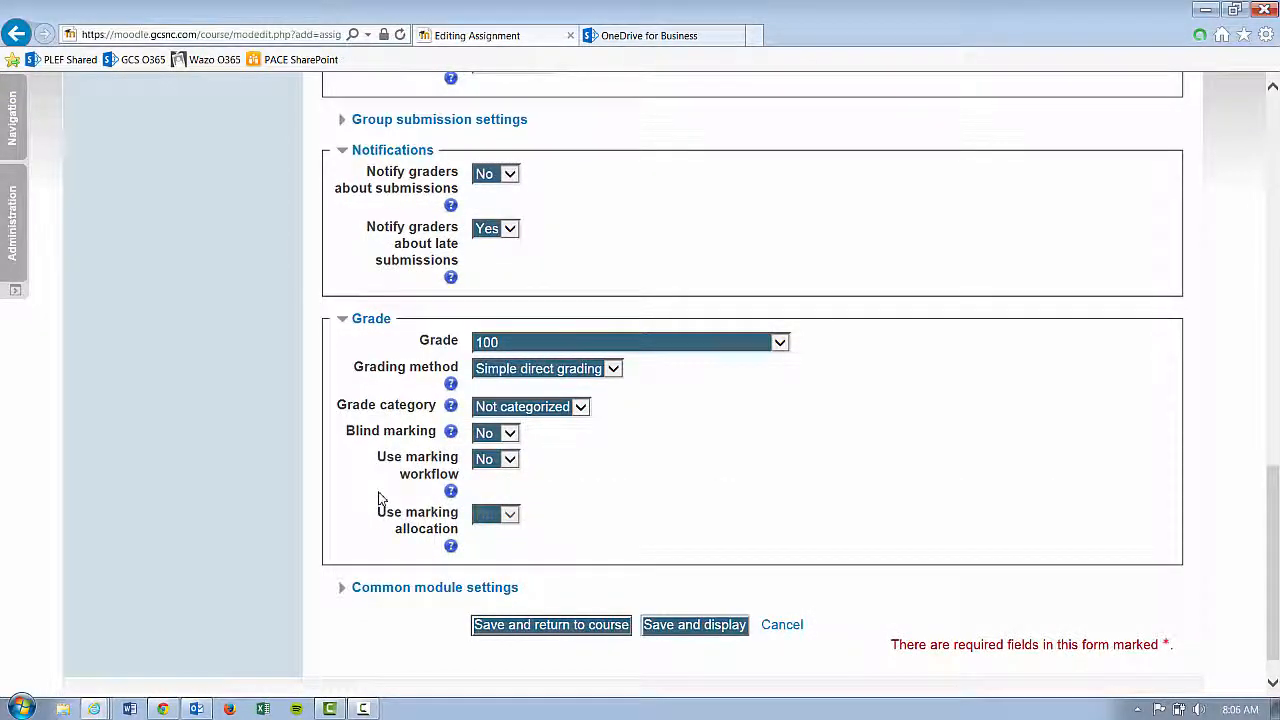
click(705, 342)
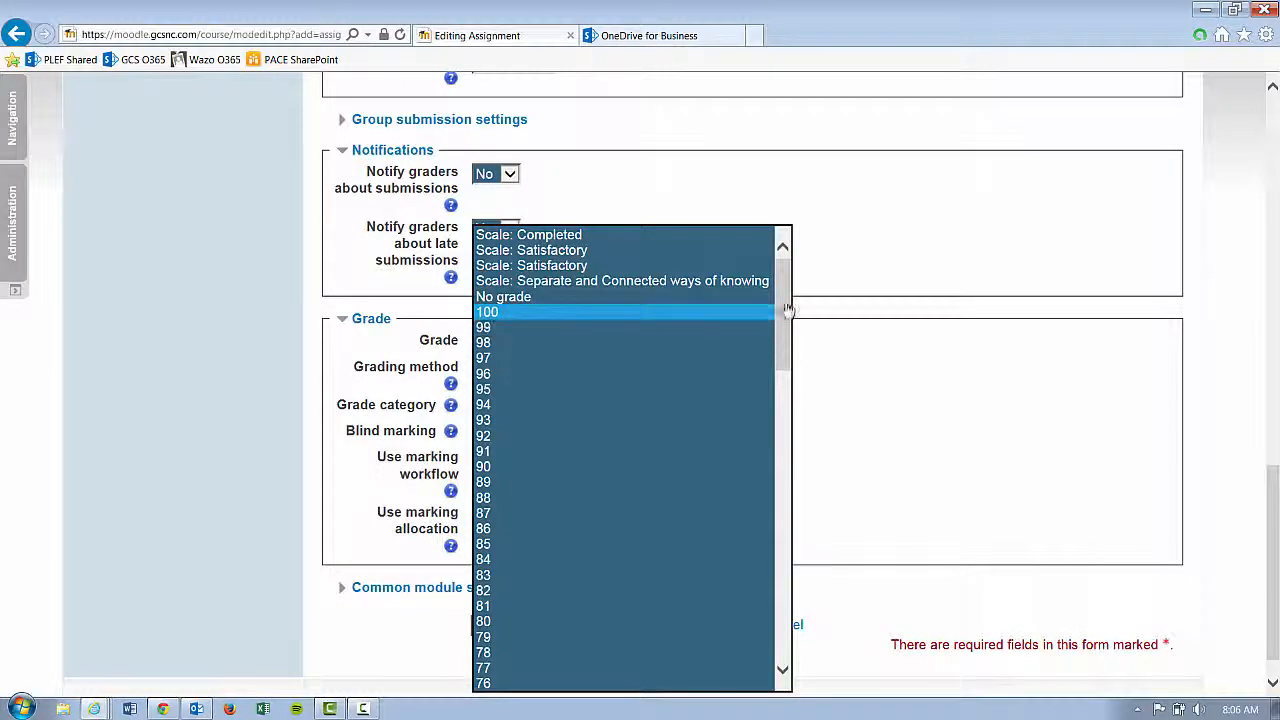
drag(781, 335, 778, 255)
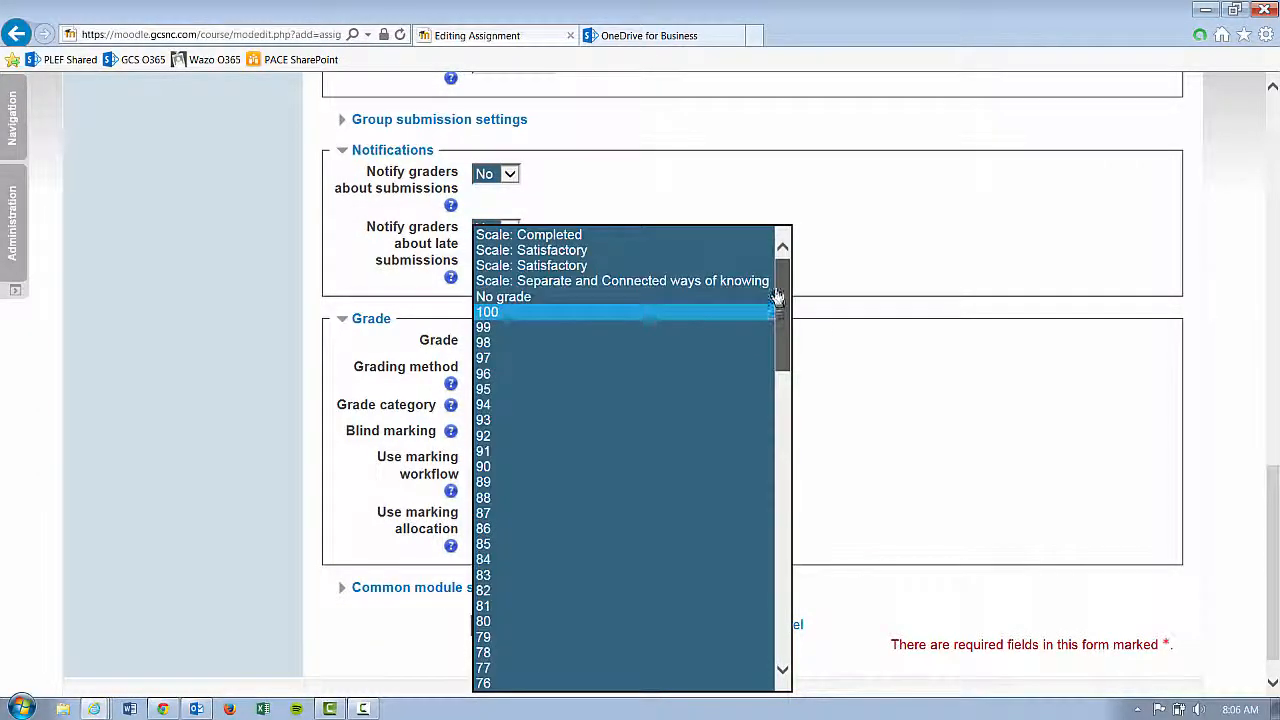
click(515, 311)
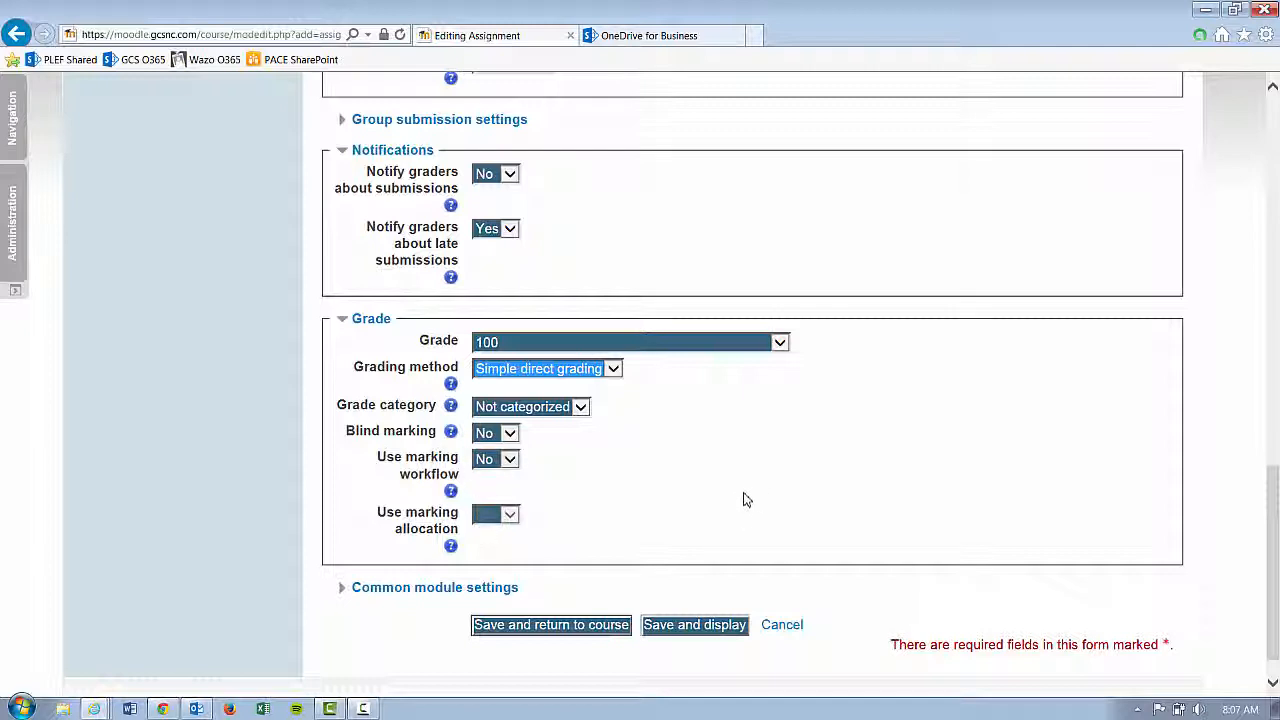
click(563, 623)
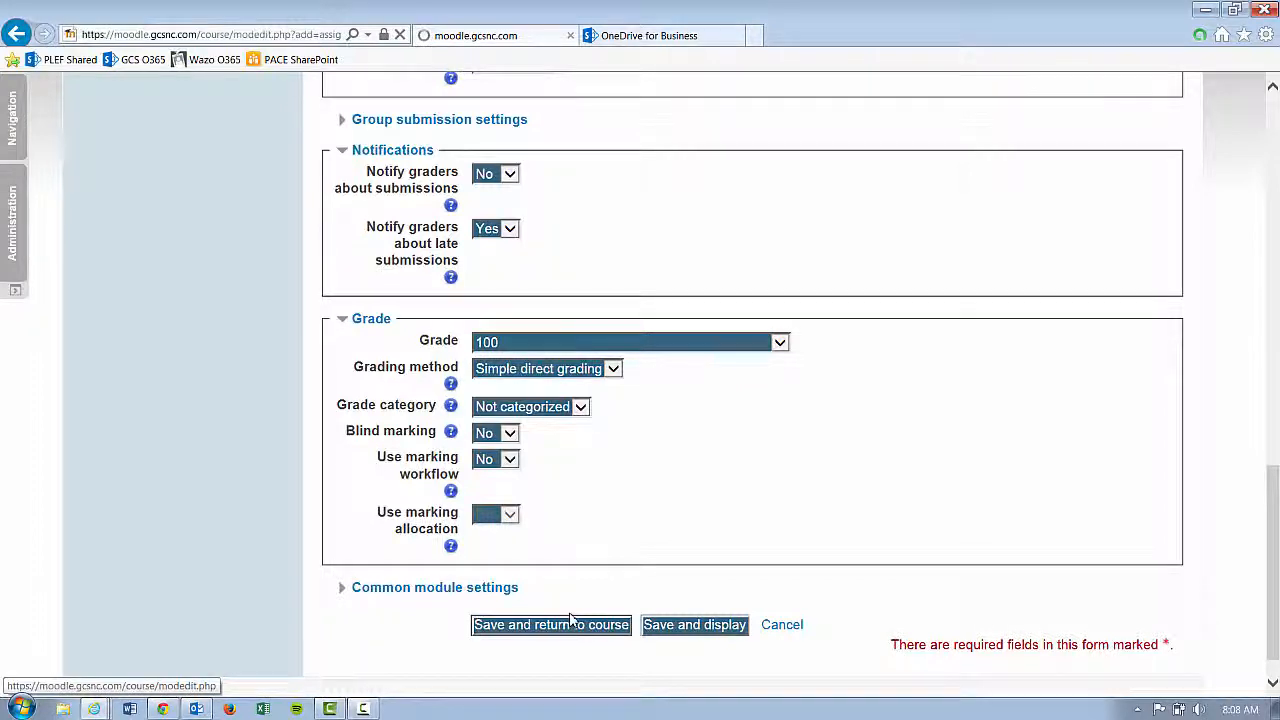